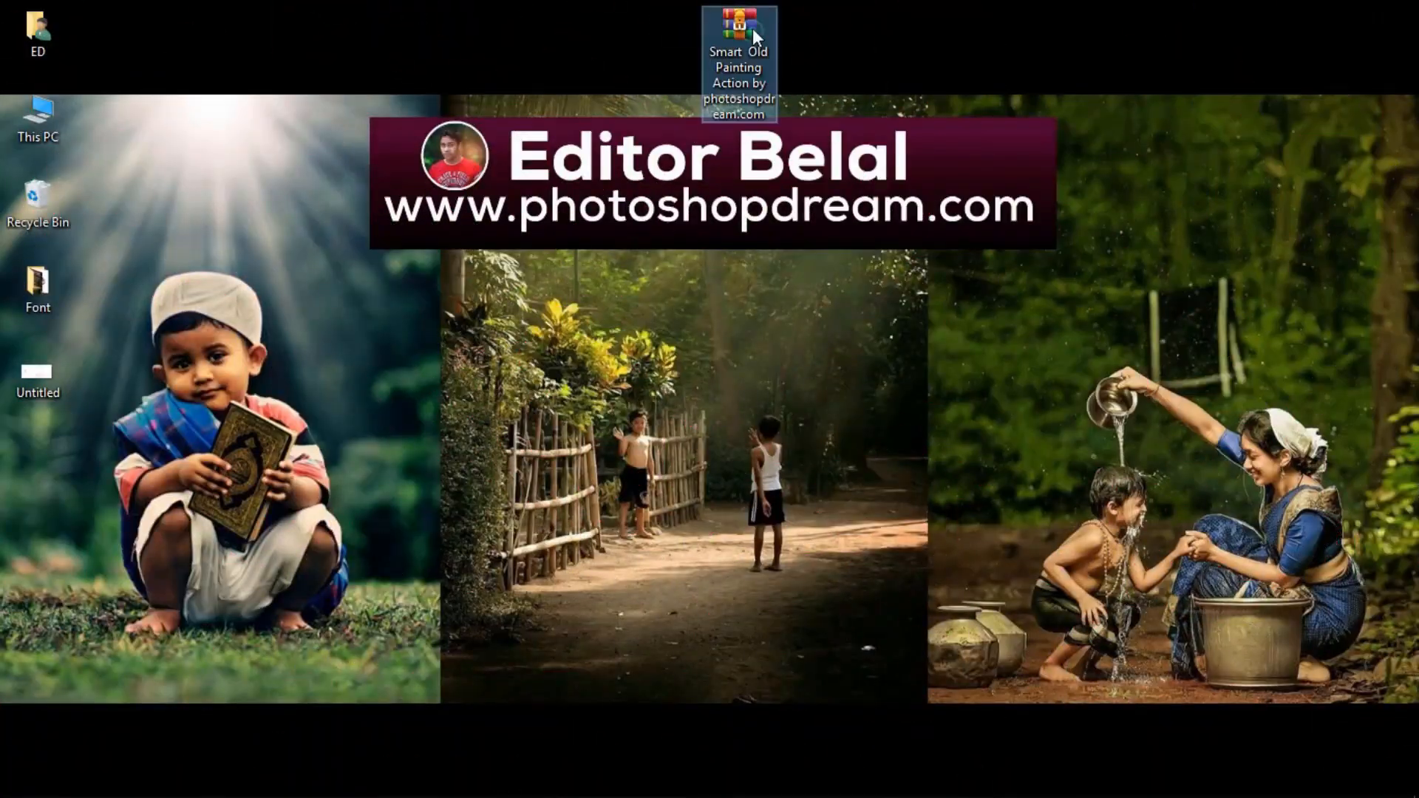
# - Extract the Smart Old Painting Action archive into its own folder on the desktop, keeping the default extraction options
pyautogui.rightClick(739, 30)
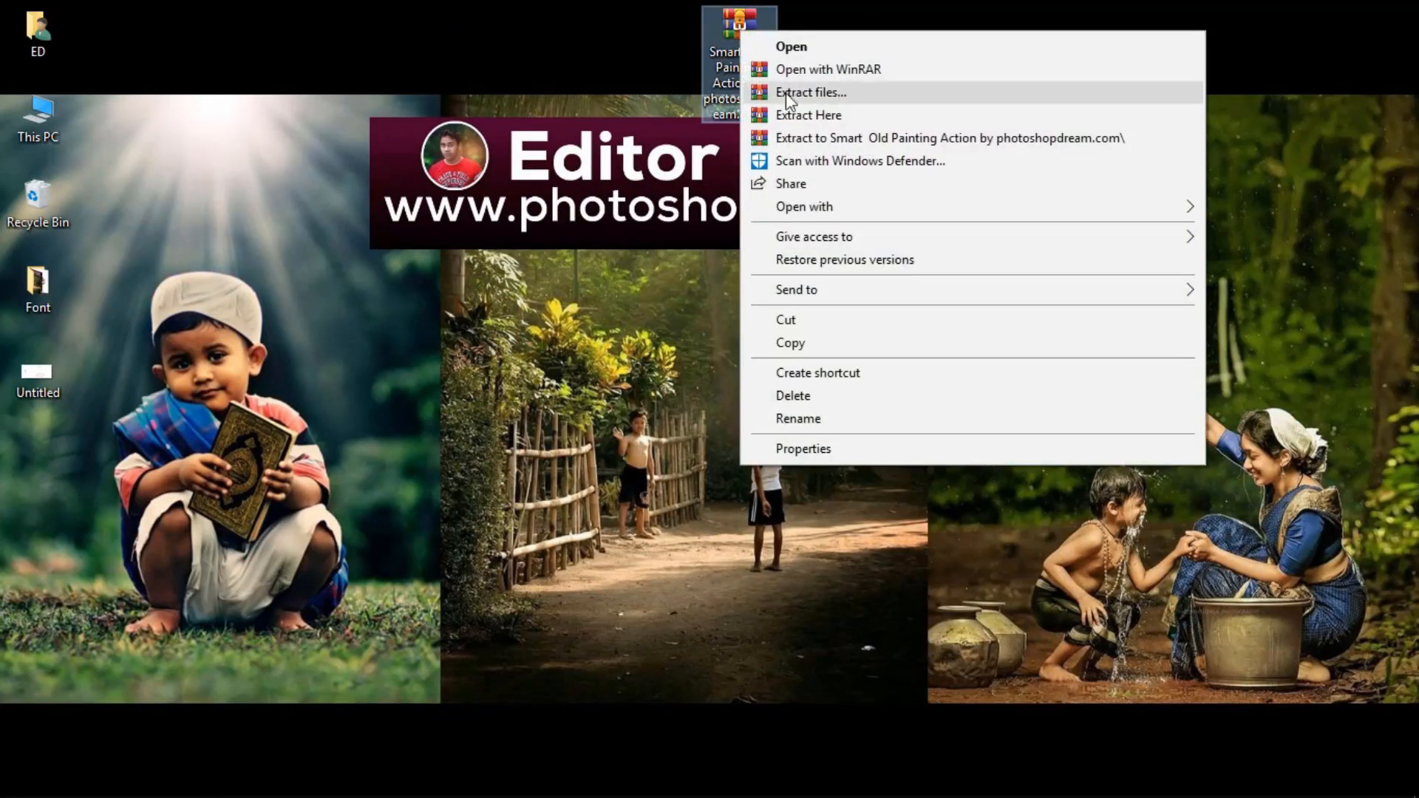
pyautogui.click(812, 92)
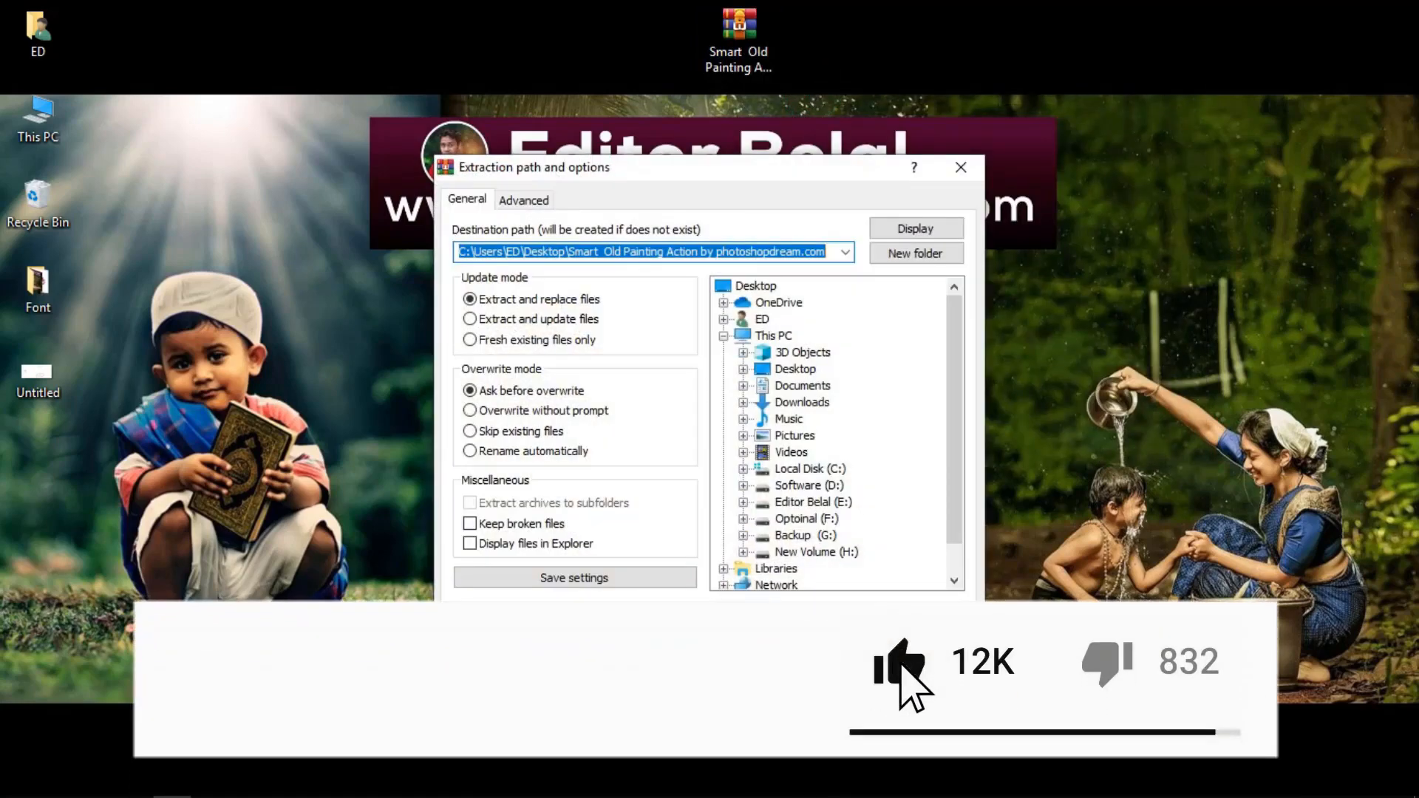
pyautogui.click(751, 626)
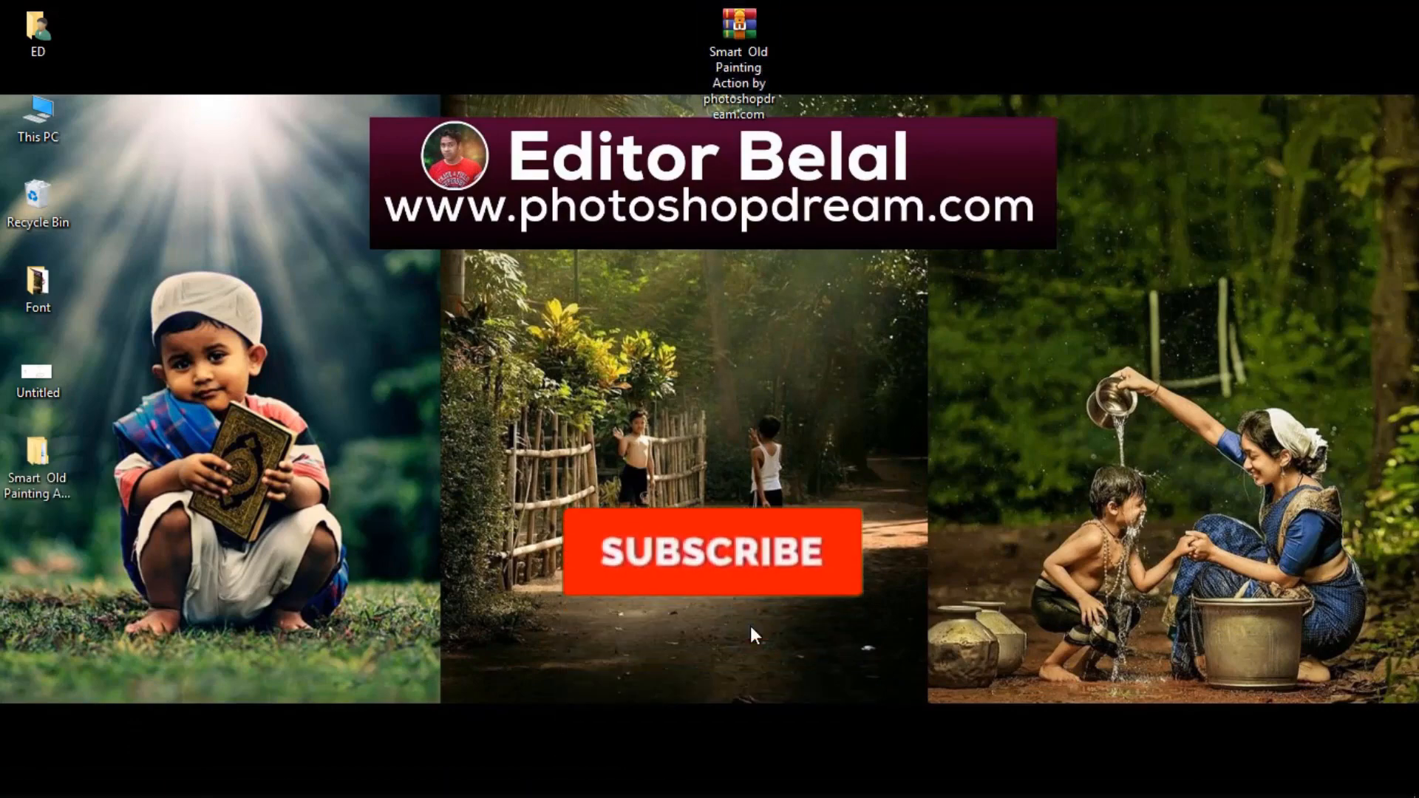
# - Move the extracted folder beside the archive on the desktop and open it down to its inner Smart Old Painting Action folder
pyautogui.moveTo(68, 480)
pyautogui.mouseDown()
pyautogui.moveTo(839, 177)
pyautogui.moveTo(951, 36)
pyautogui.moveTo(975, 31)
pyautogui.mouseUp()
pyautogui.doubleClick(973, 29)
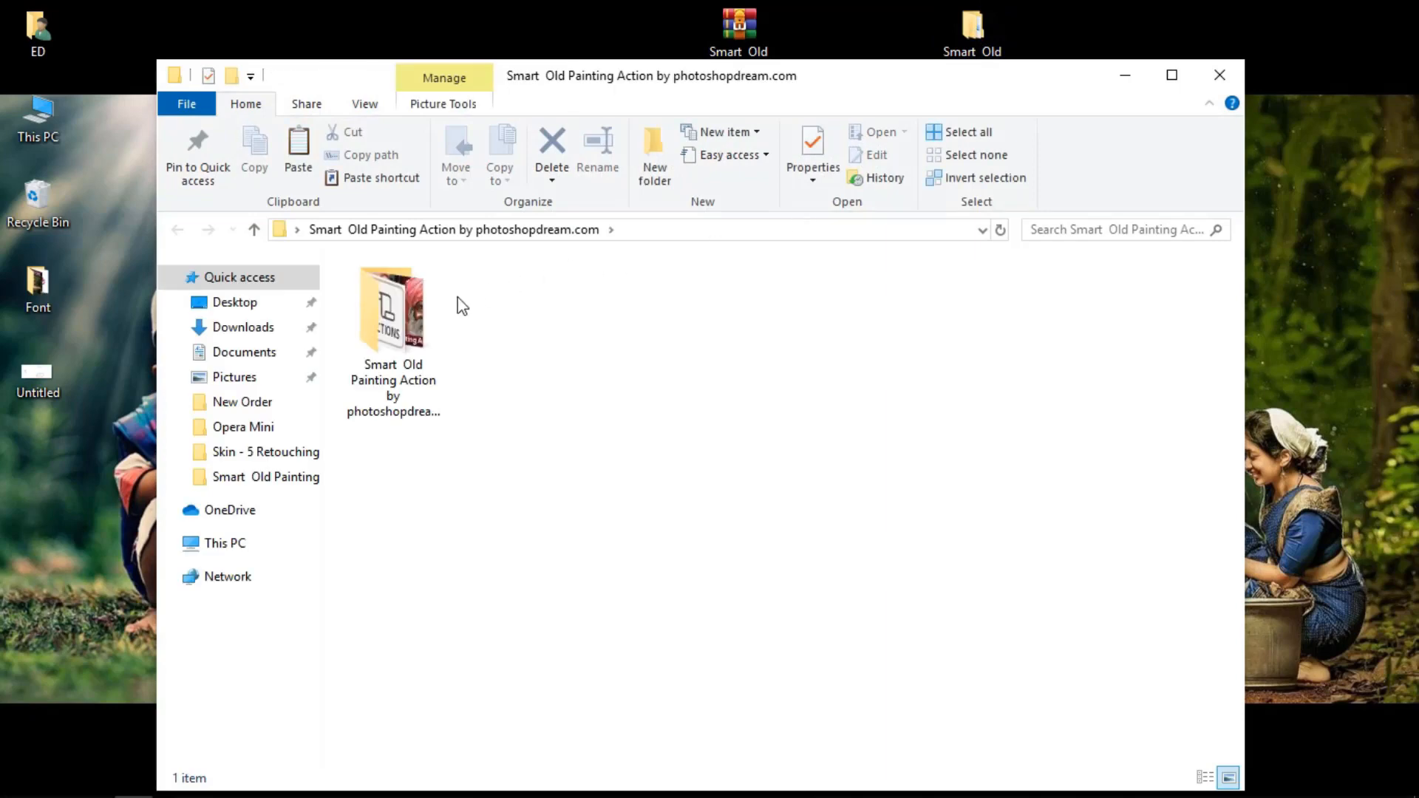
pyautogui.click(415, 310)
pyautogui.doubleClick(414, 305)
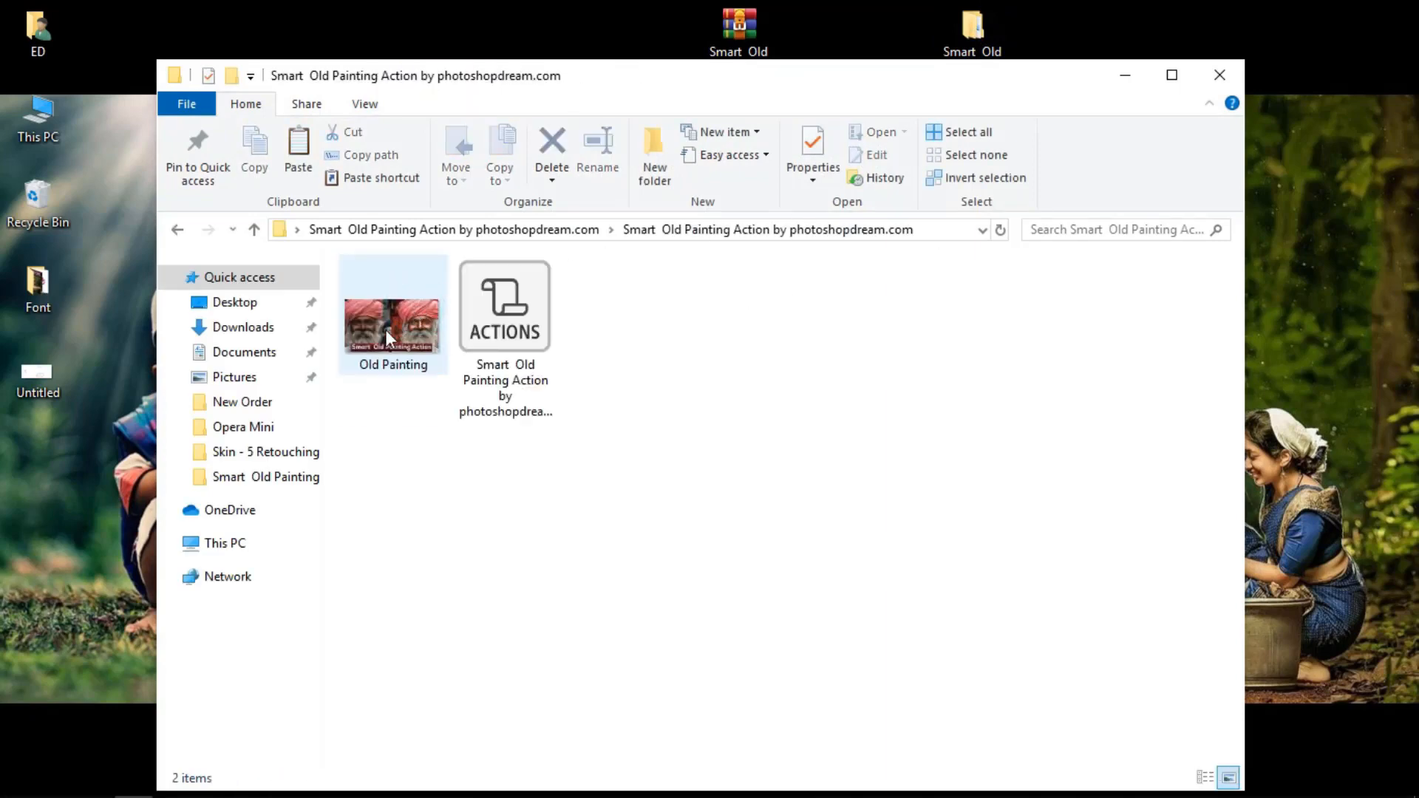
# - Look over the action file and the Old Painting image in the folder, refresh the view and close the window
pyautogui.click(505, 318)
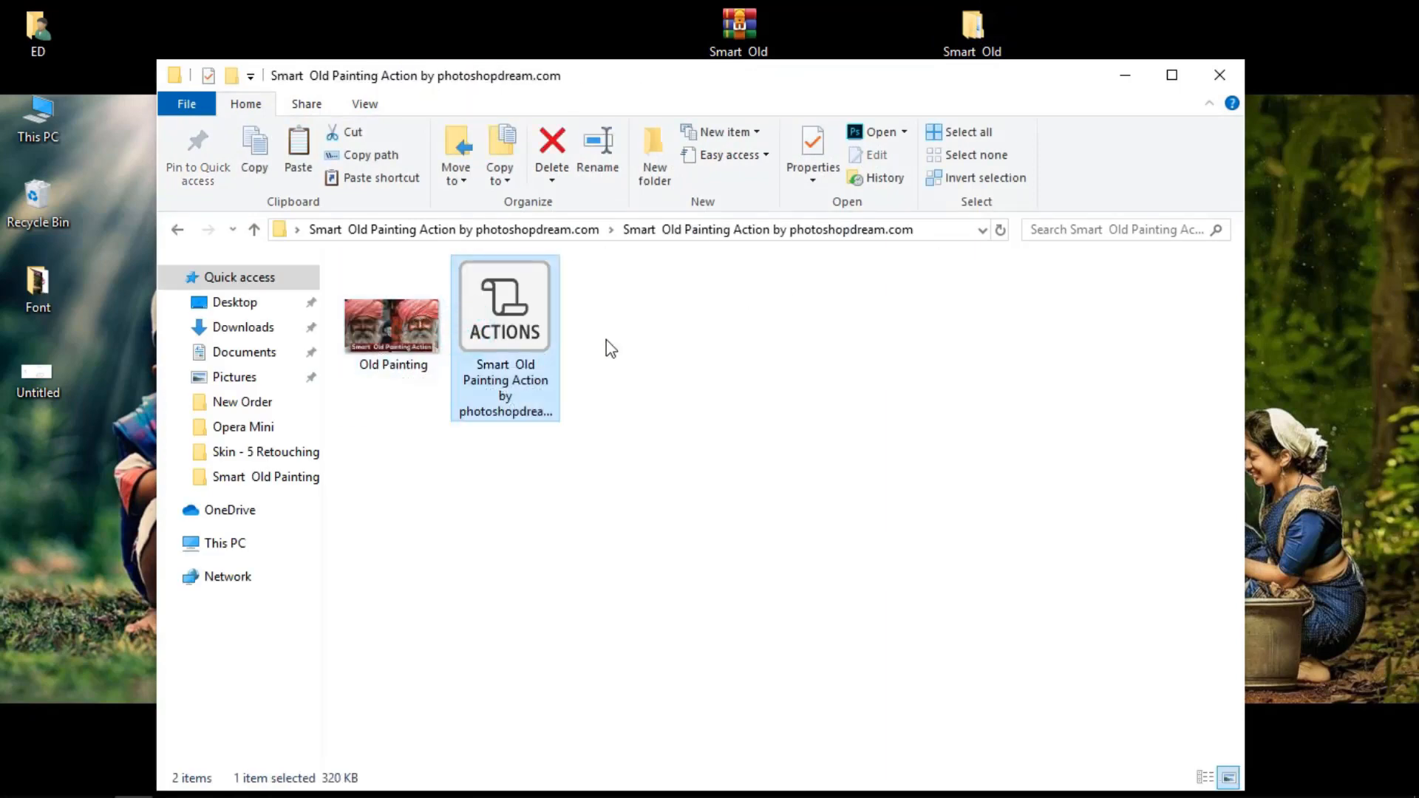
pyautogui.click(430, 343)
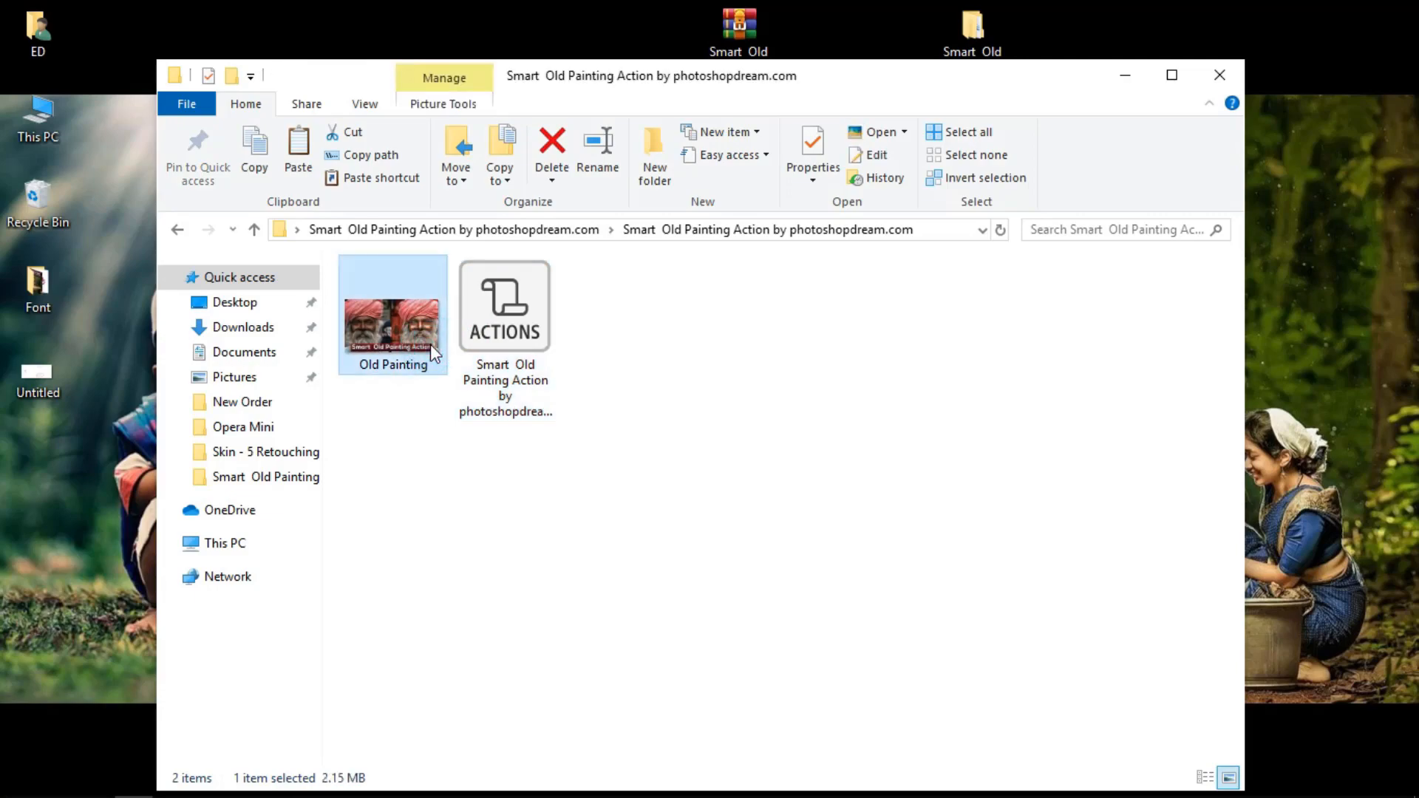
pyautogui.rightClick(738, 303)
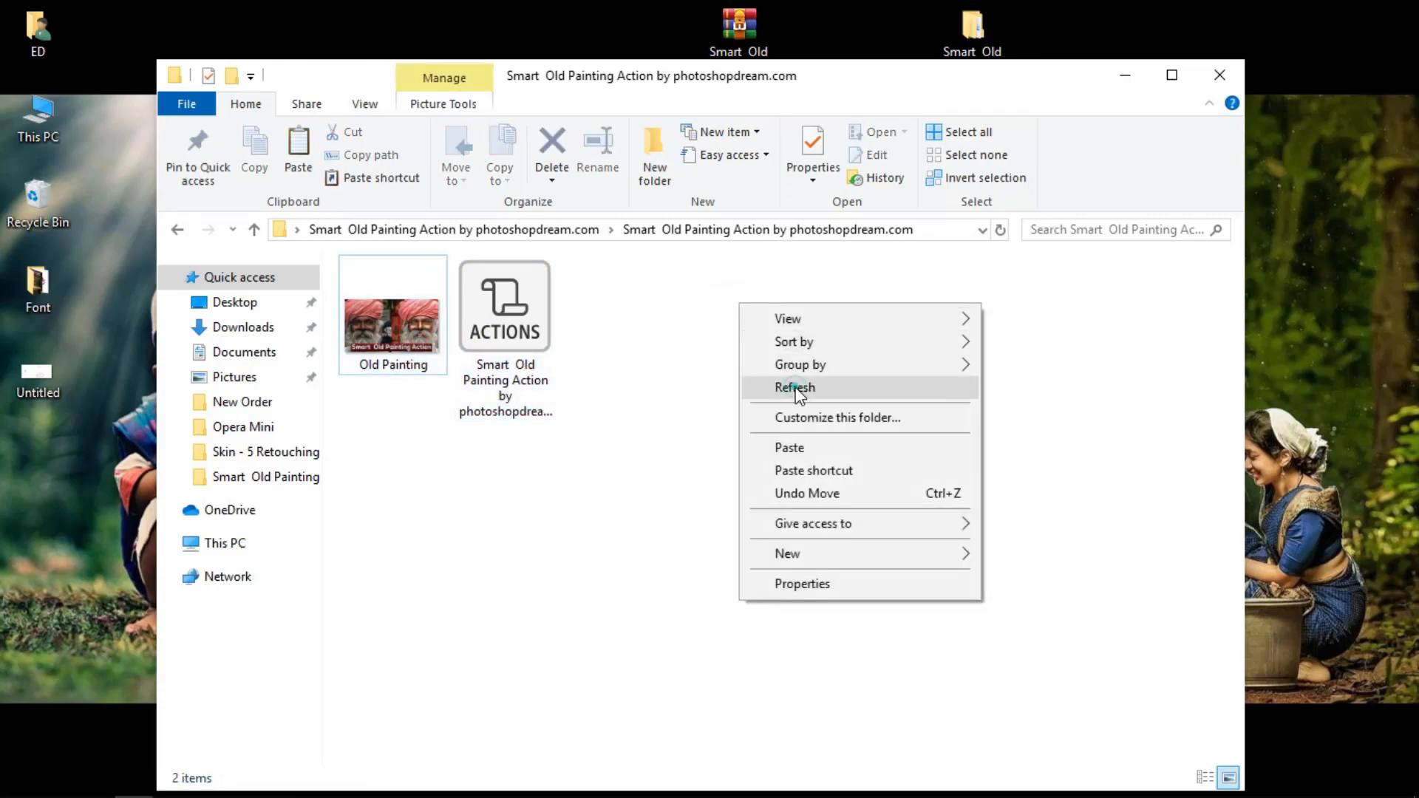
pyautogui.click(798, 389)
pyautogui.click(1215, 74)
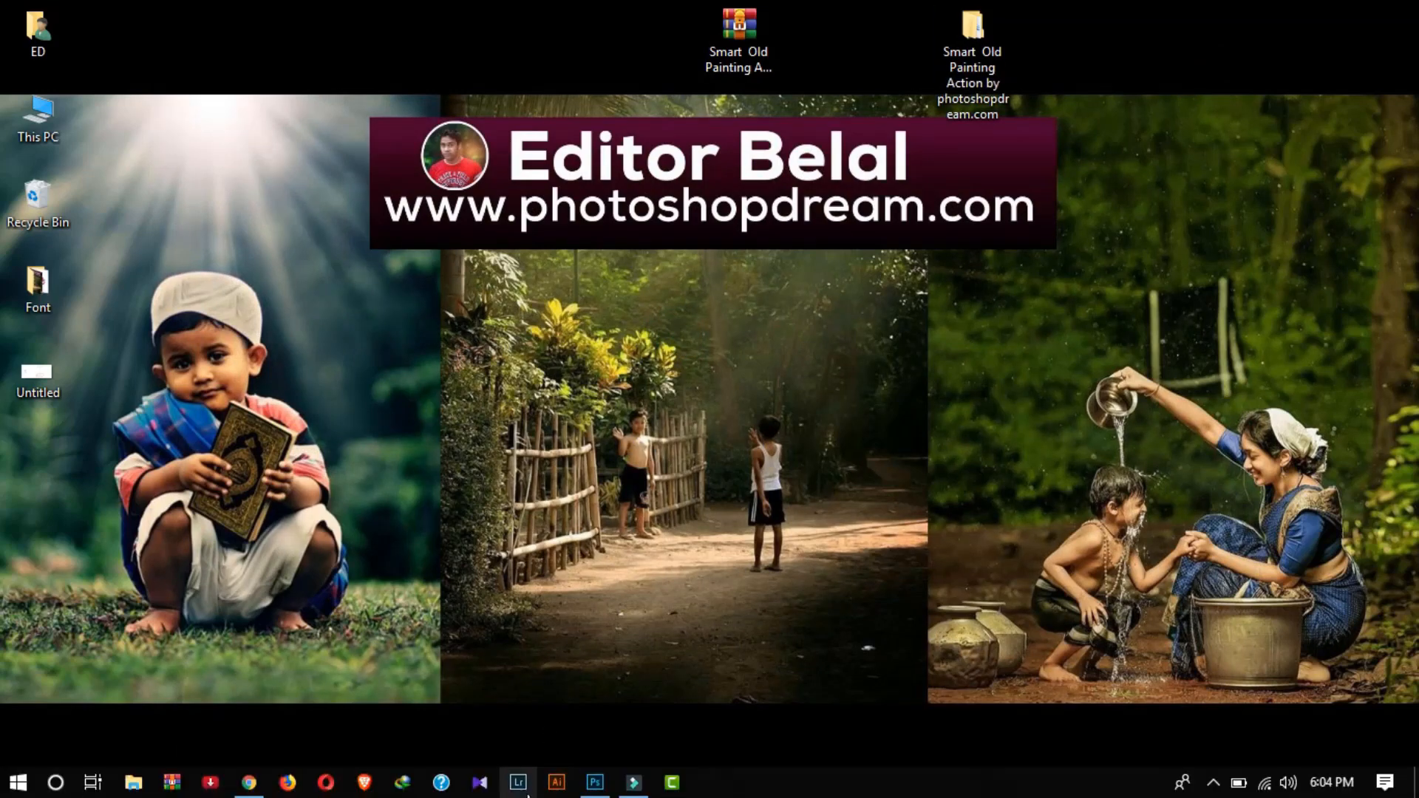
# - Switch to Photoshop and load the action file from the desktop's nested Smart Old Painting Action folders
pyautogui.click(594, 782)
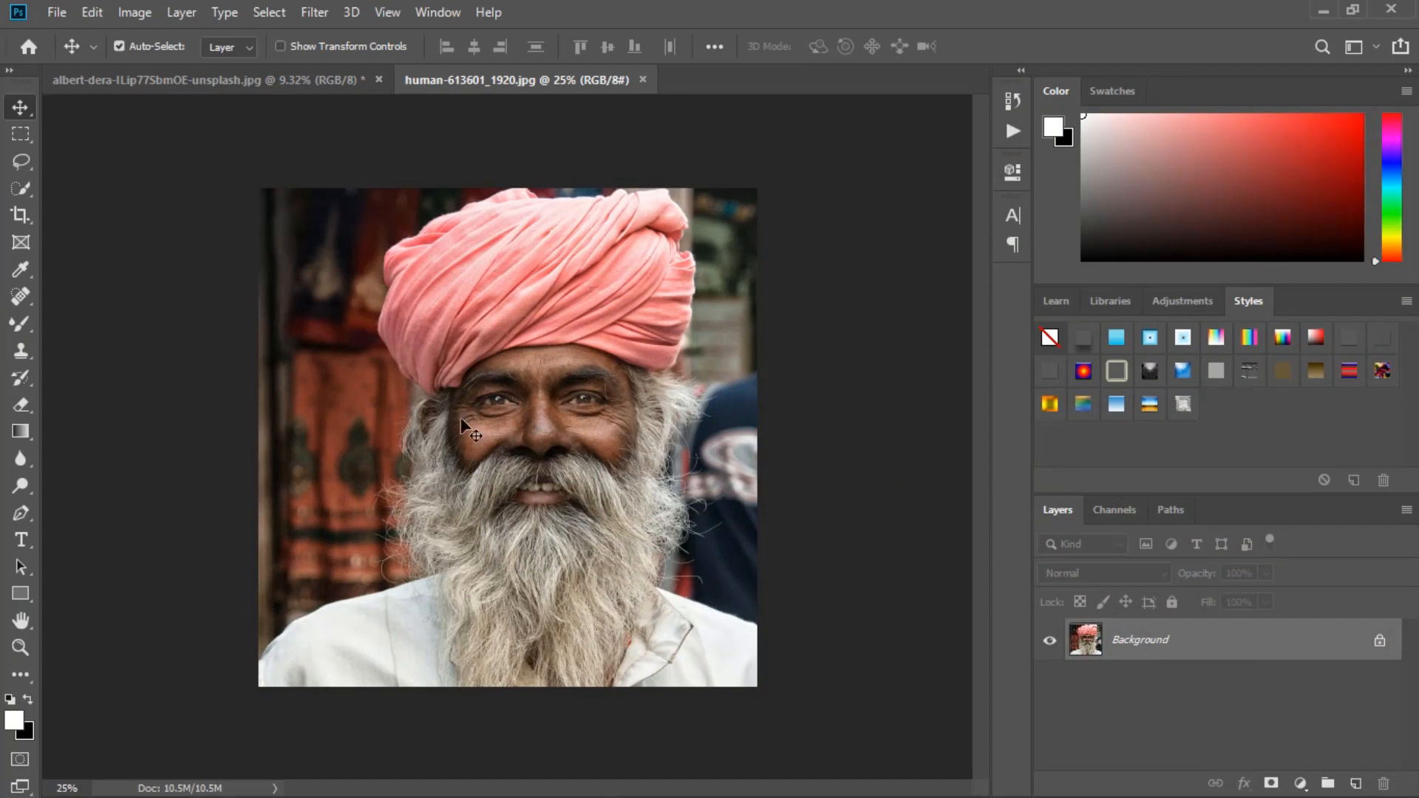
pyautogui.click(457, 405)
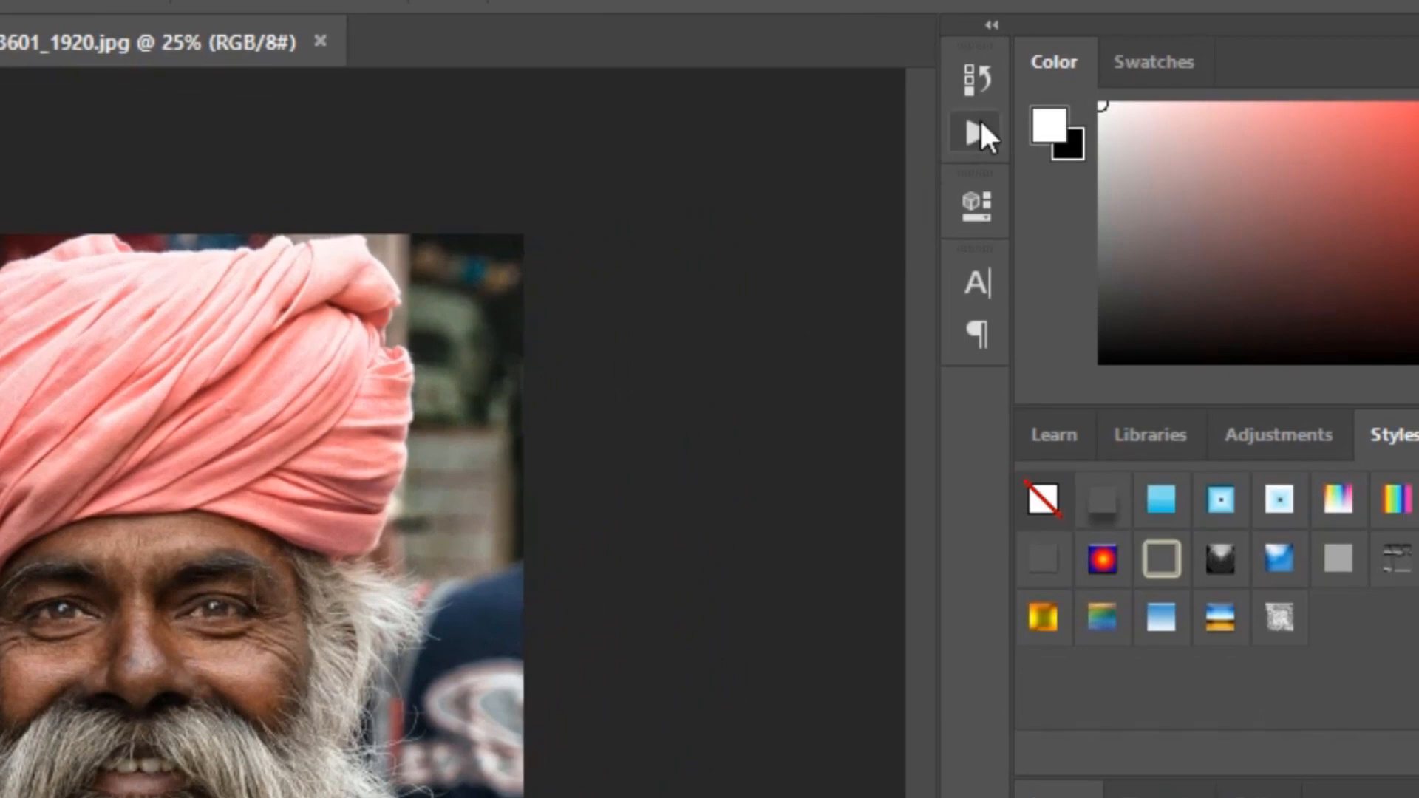
pyautogui.click(978, 133)
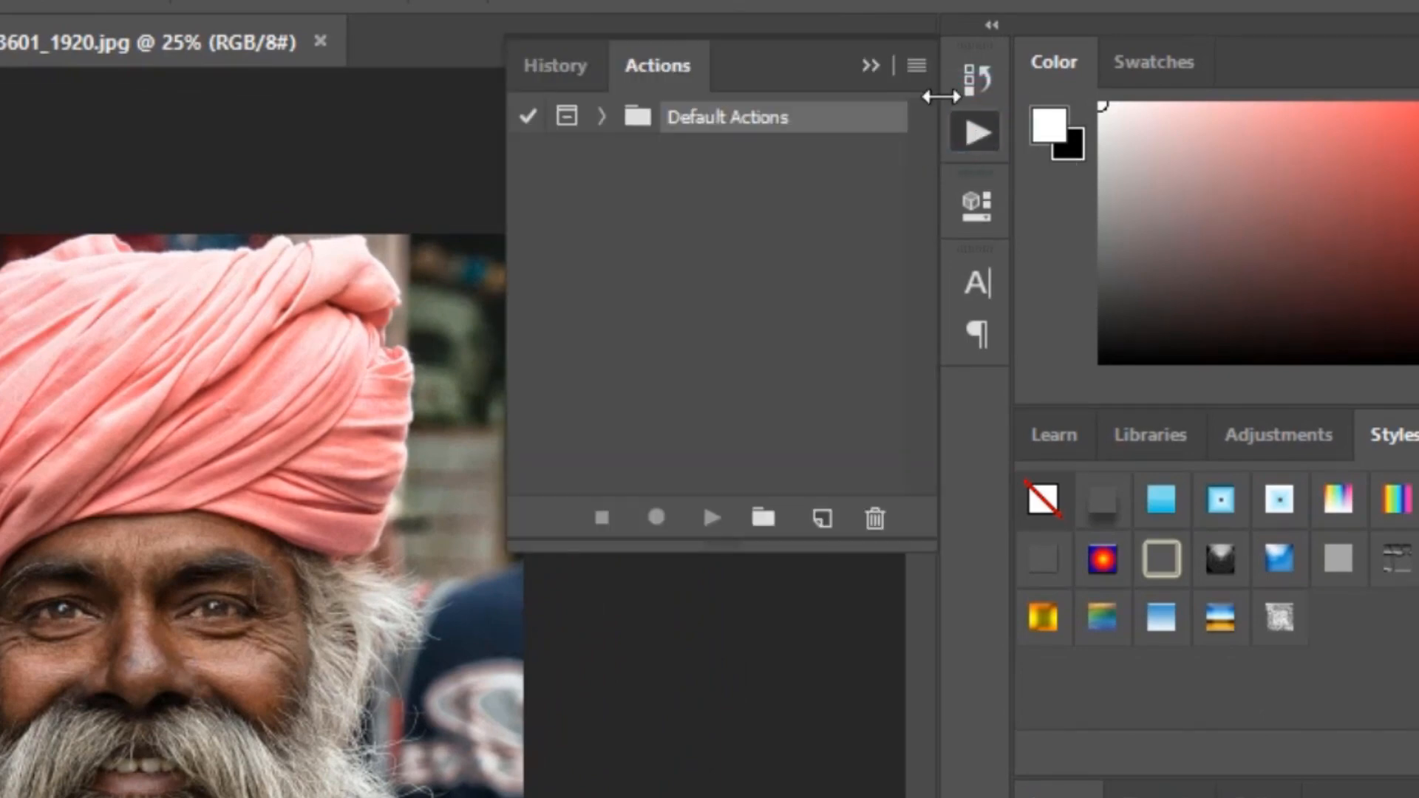
pyautogui.click(916, 67)
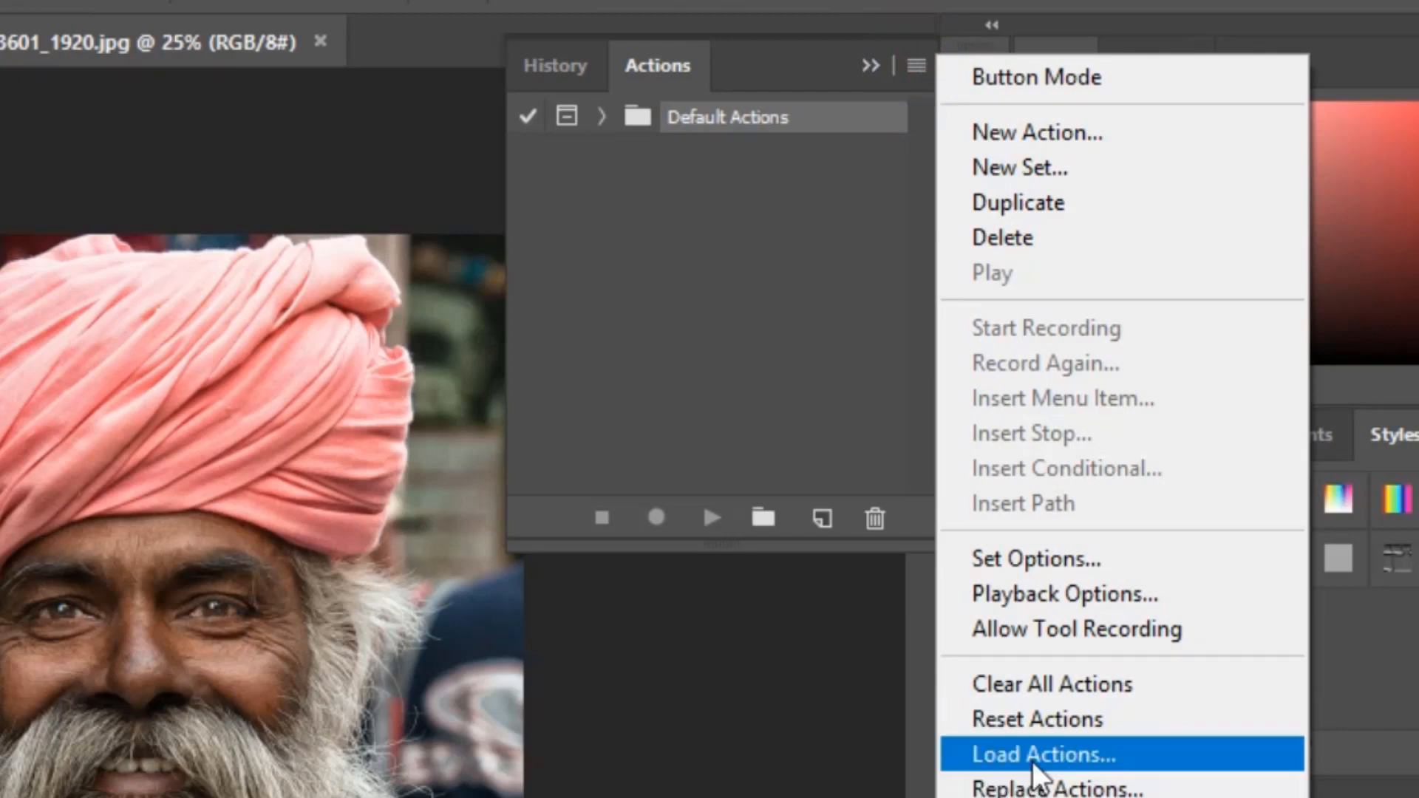
pyautogui.click(1182, 752)
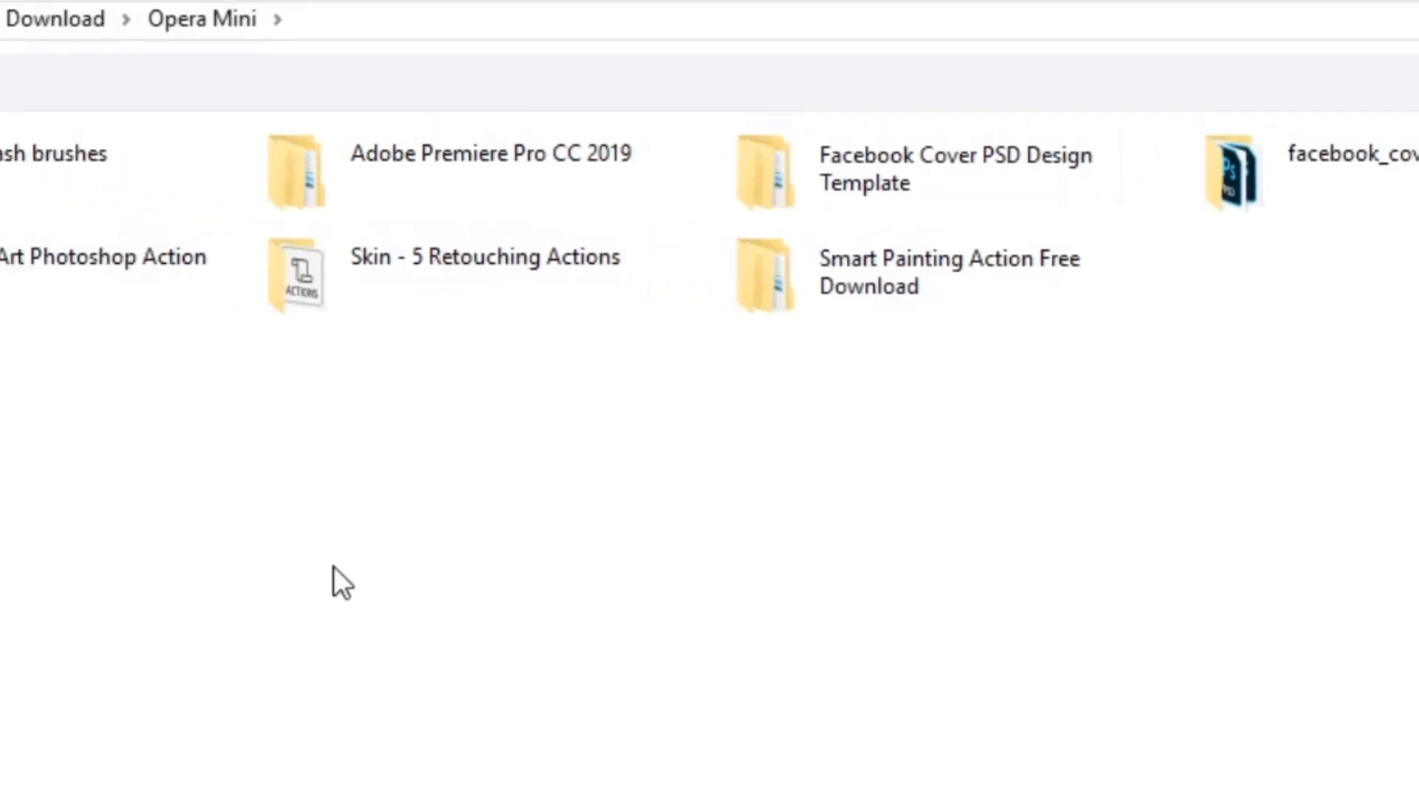
pyautogui.click(197, 279)
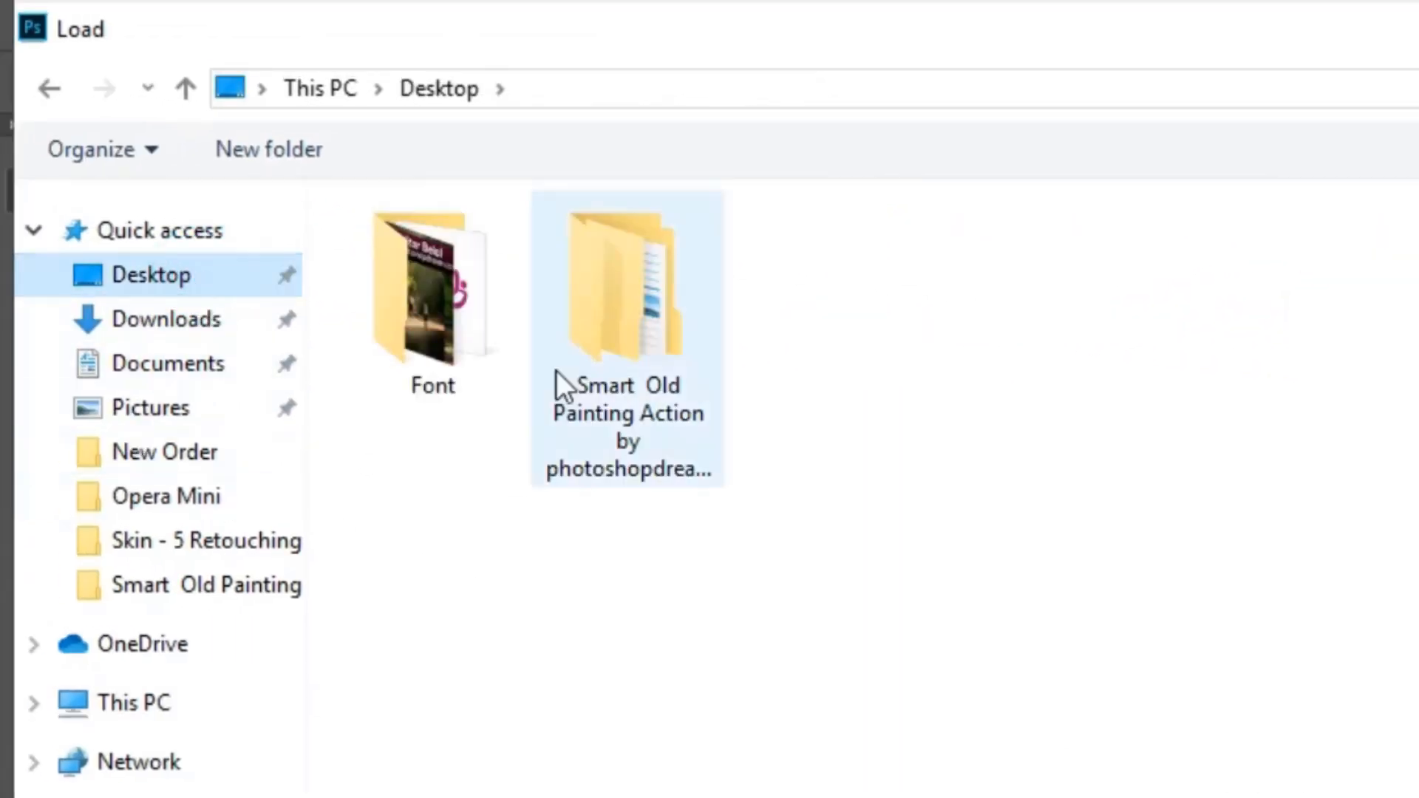
pyautogui.doubleClick(562, 334)
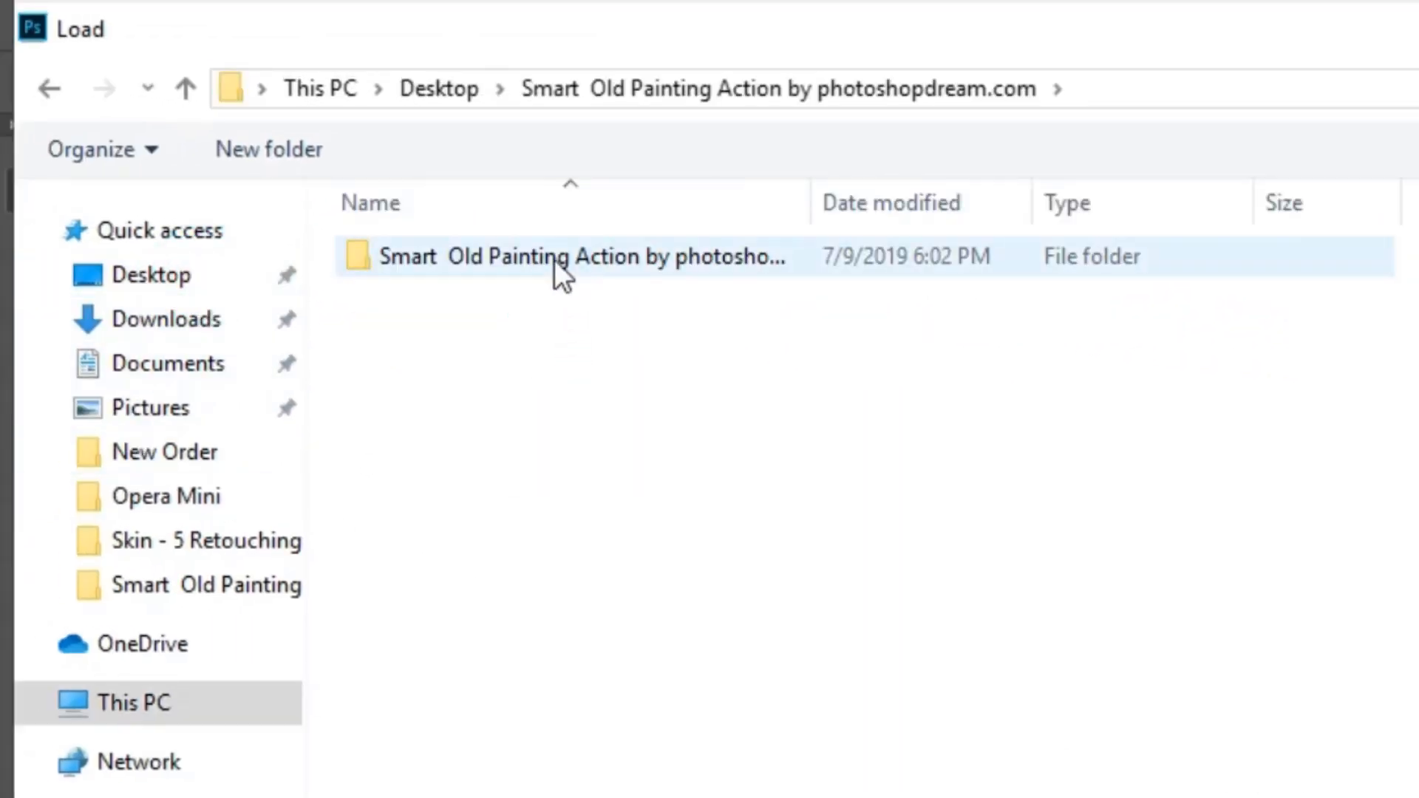
pyautogui.doubleClick(554, 259)
pyautogui.click(554, 259)
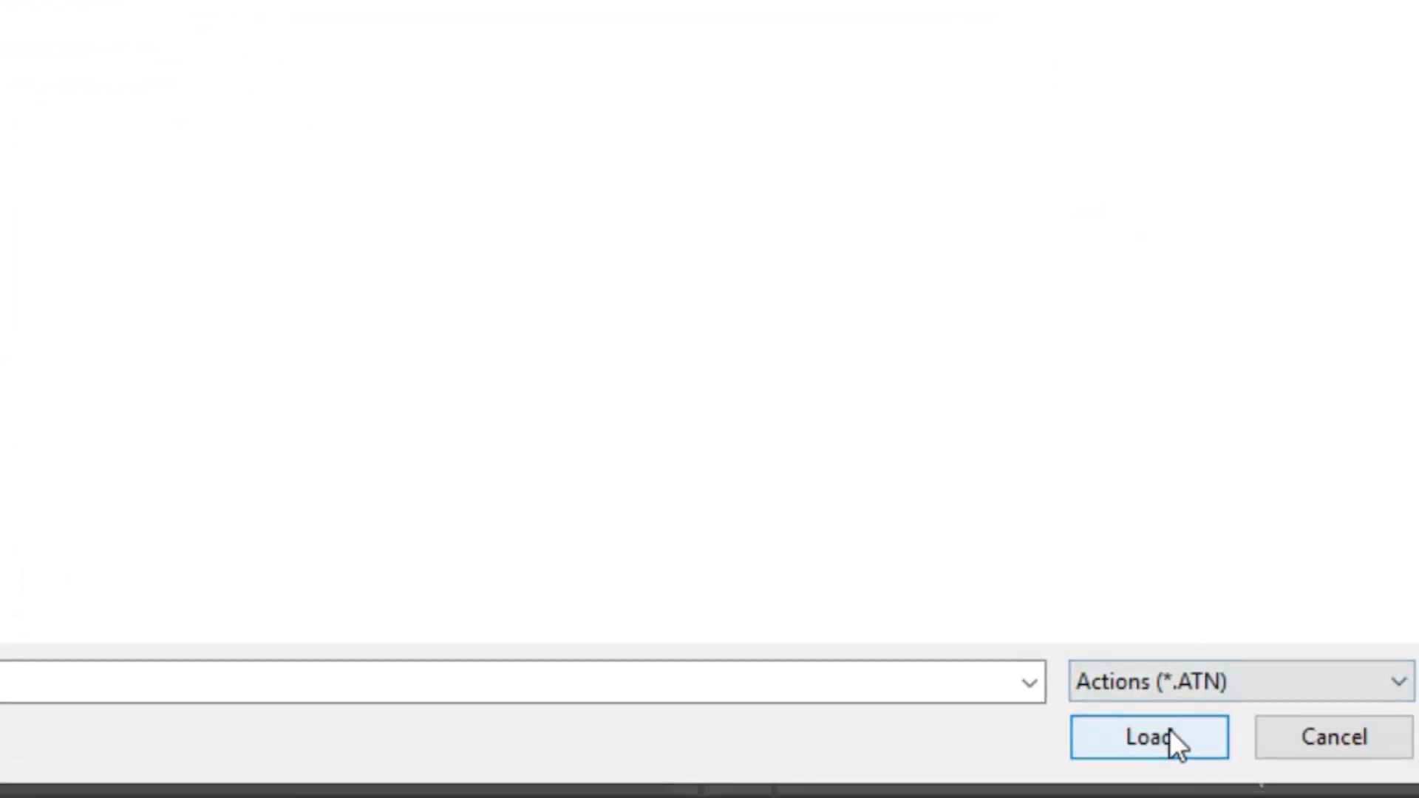
pyautogui.click(1169, 728)
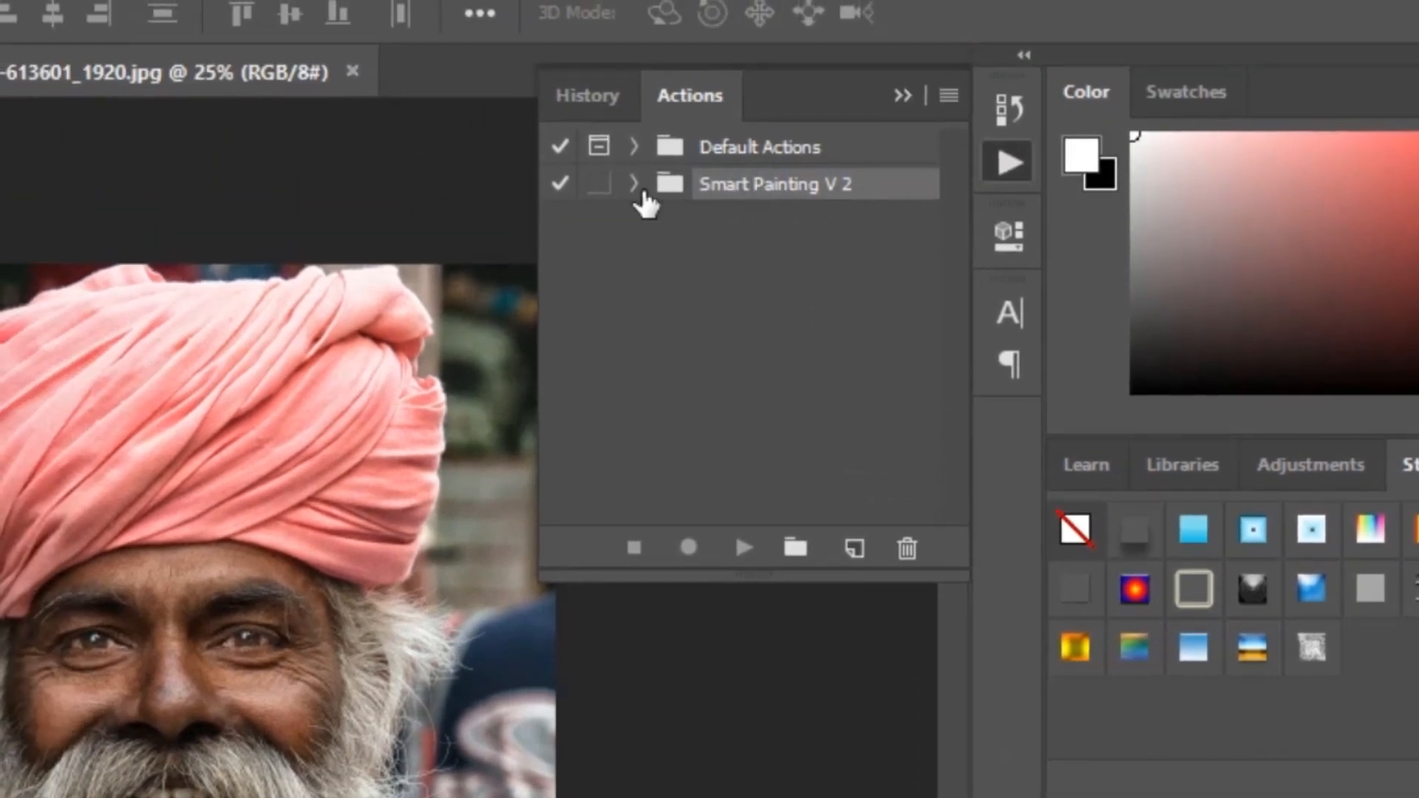
# - Play the Smart Painting action from the Smart Painting V 2 set on the portrait, continuing past each unavailable Oil Paint Plugin command
pyautogui.click(633, 181)
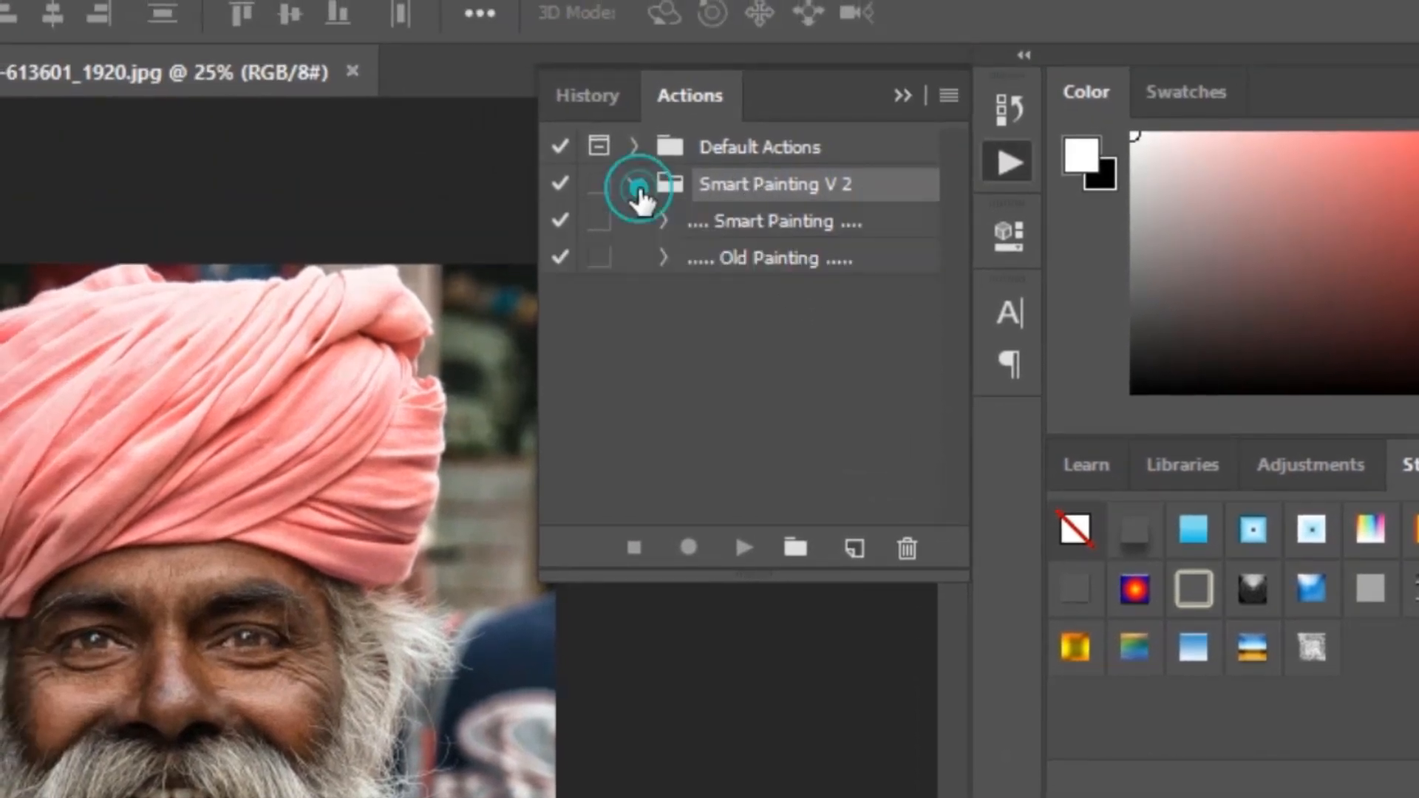
pyautogui.click(771, 223)
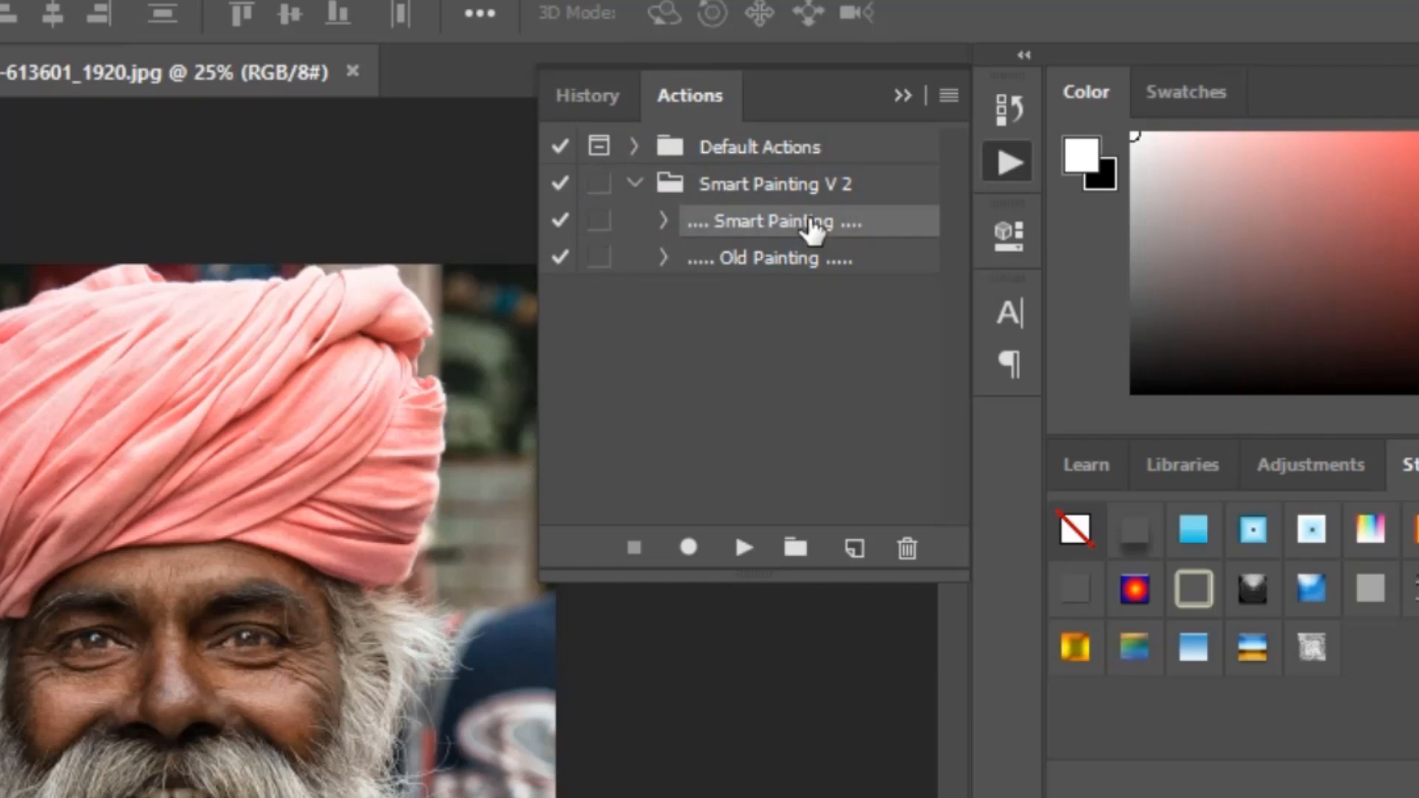
pyautogui.click(741, 550)
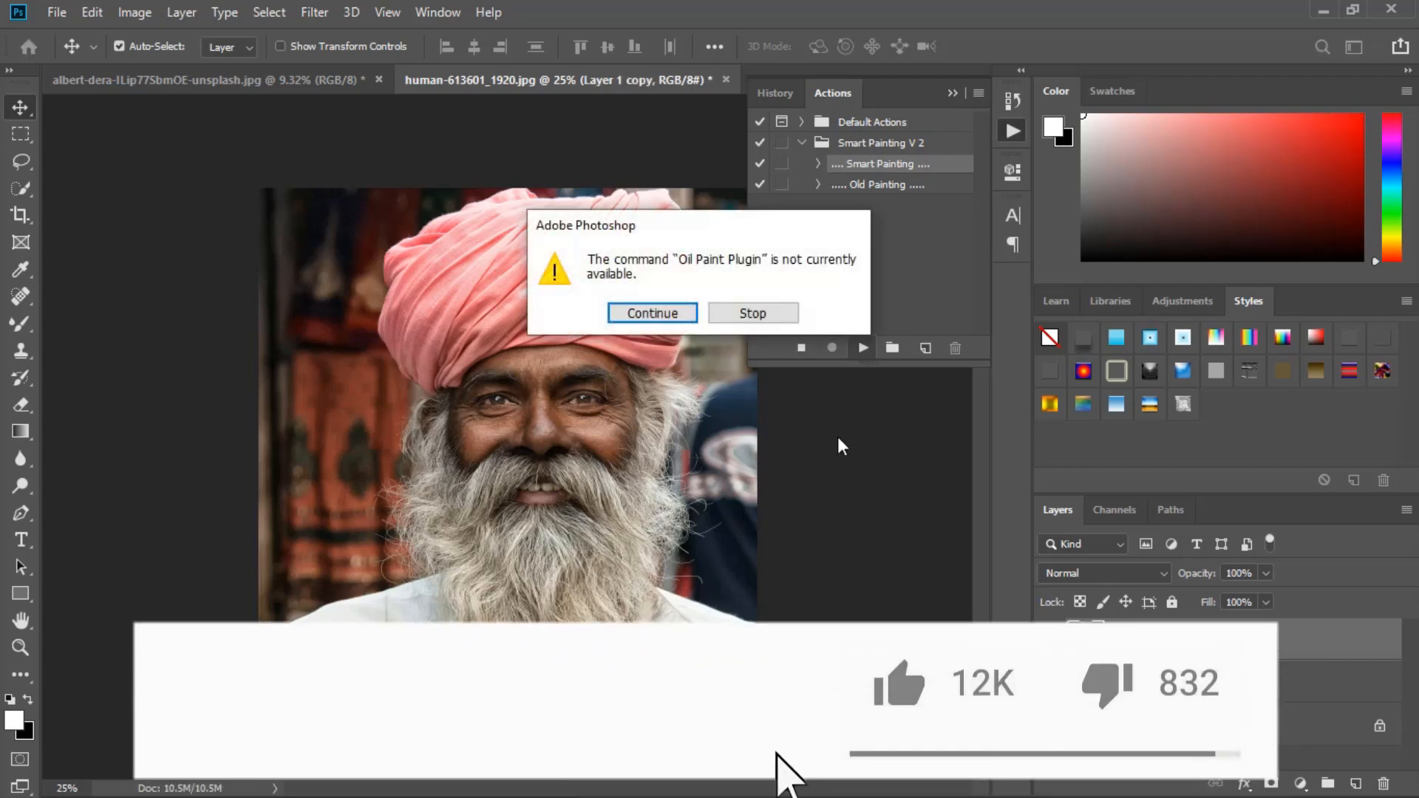
pyautogui.click(672, 314)
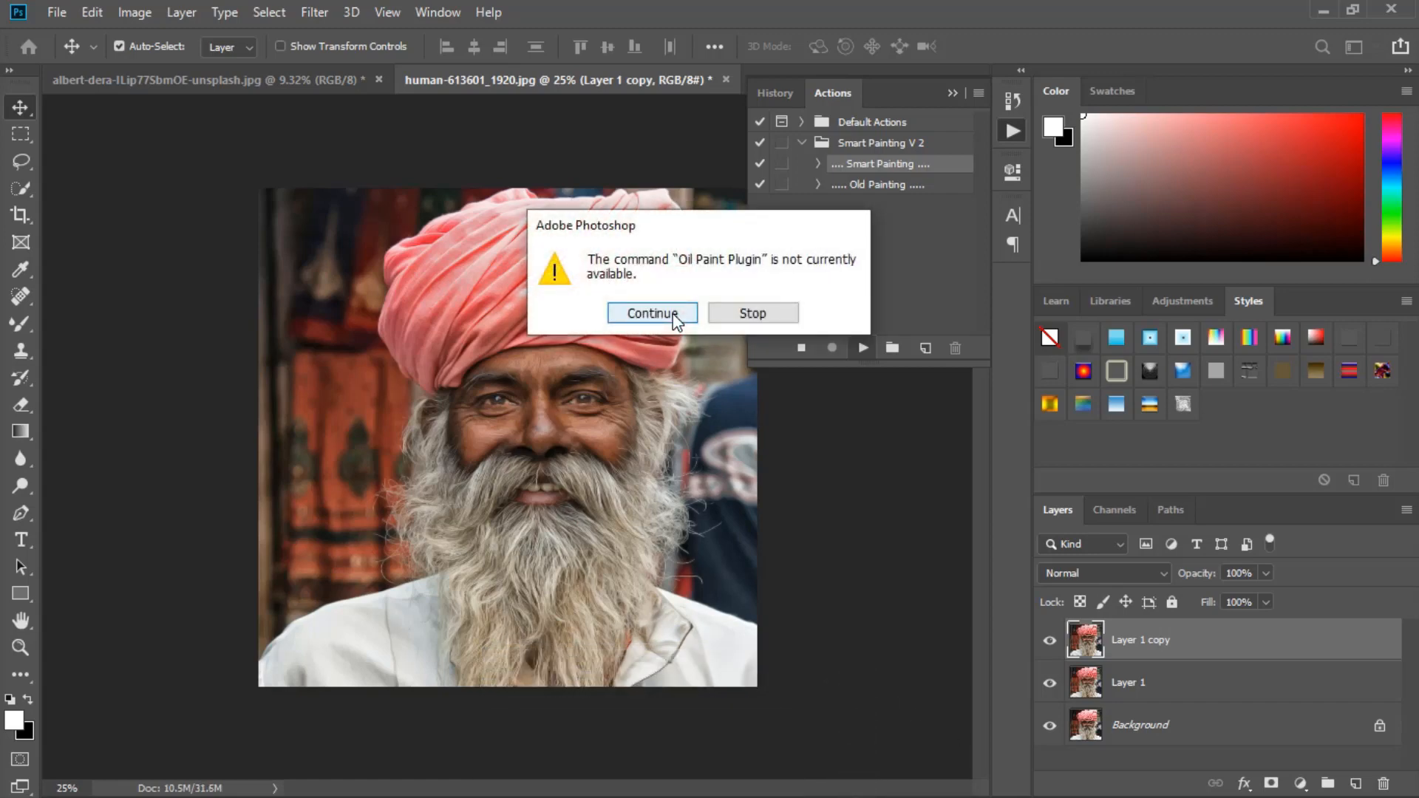
pyautogui.click(673, 313)
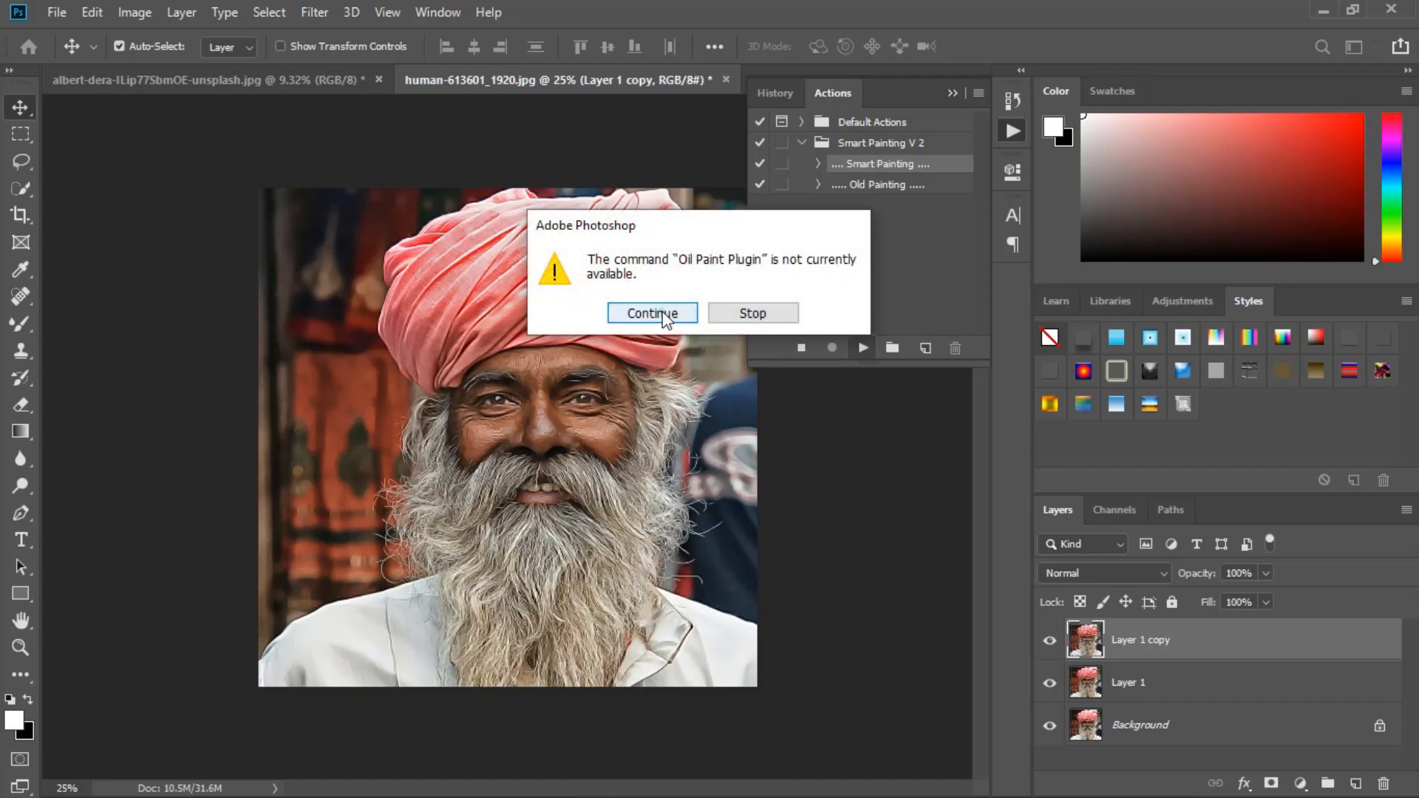
pyautogui.click(664, 317)
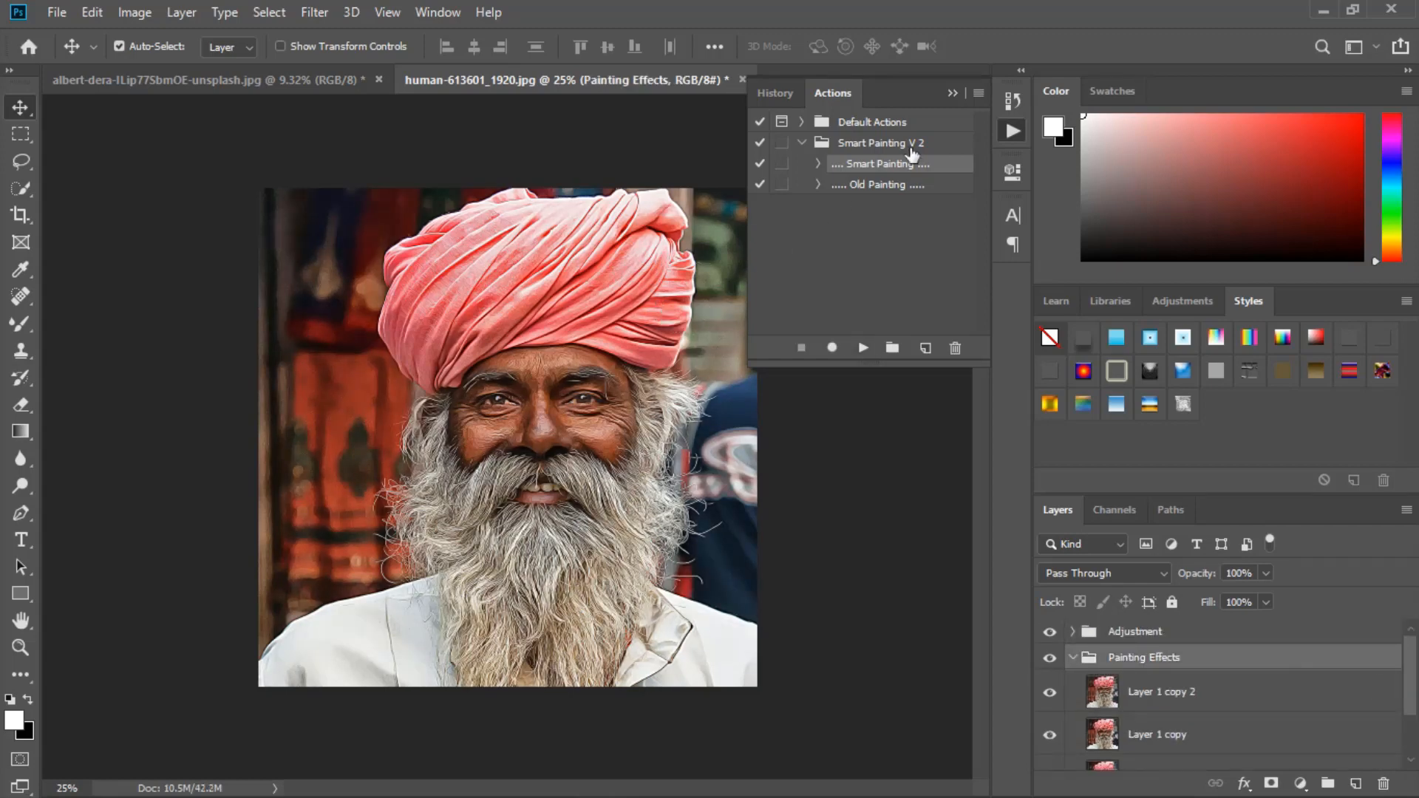
pyautogui.click(953, 94)
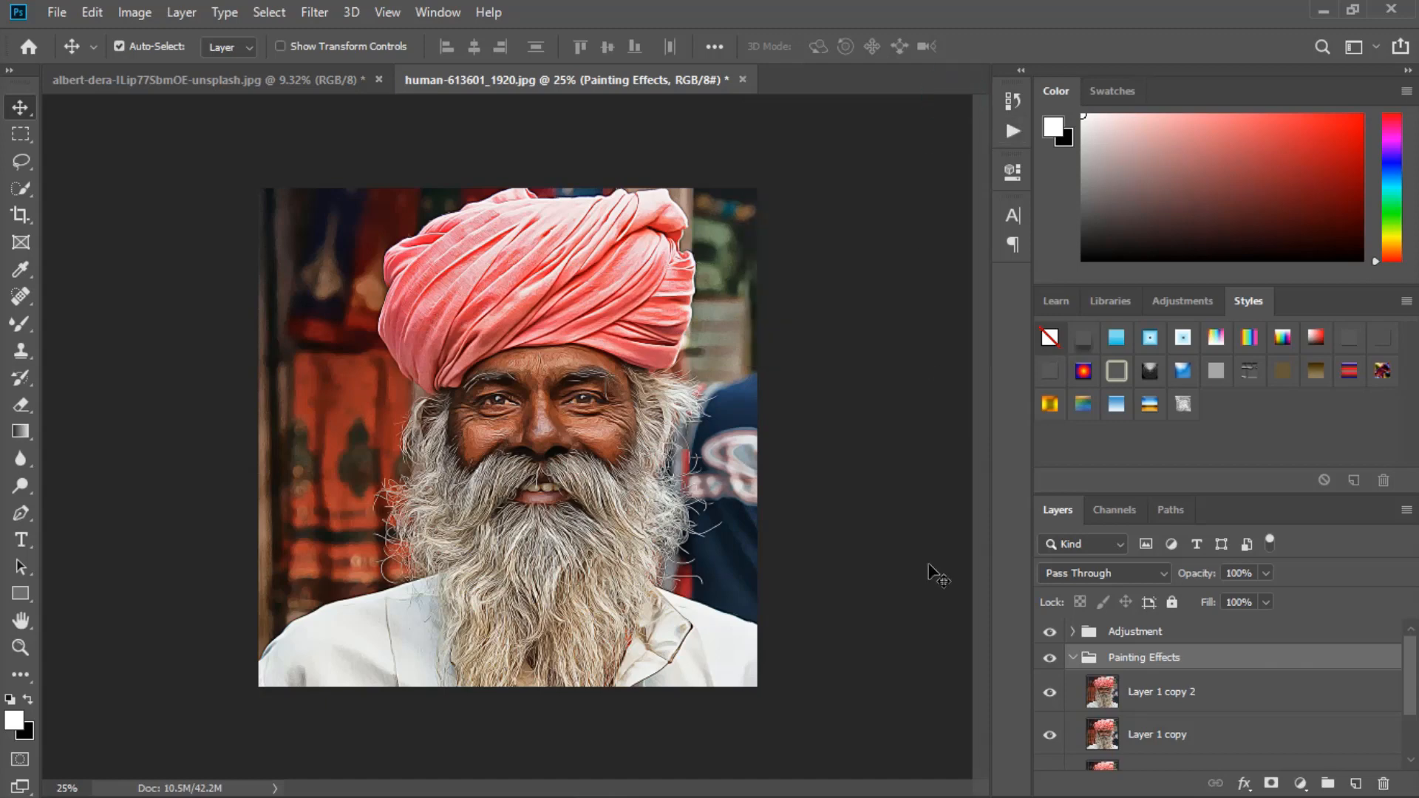
# - Compare the portrait with the Painting Effects and Adjustment groups hidden and shown, examining the face and beard up close
pyautogui.click(1049, 658)
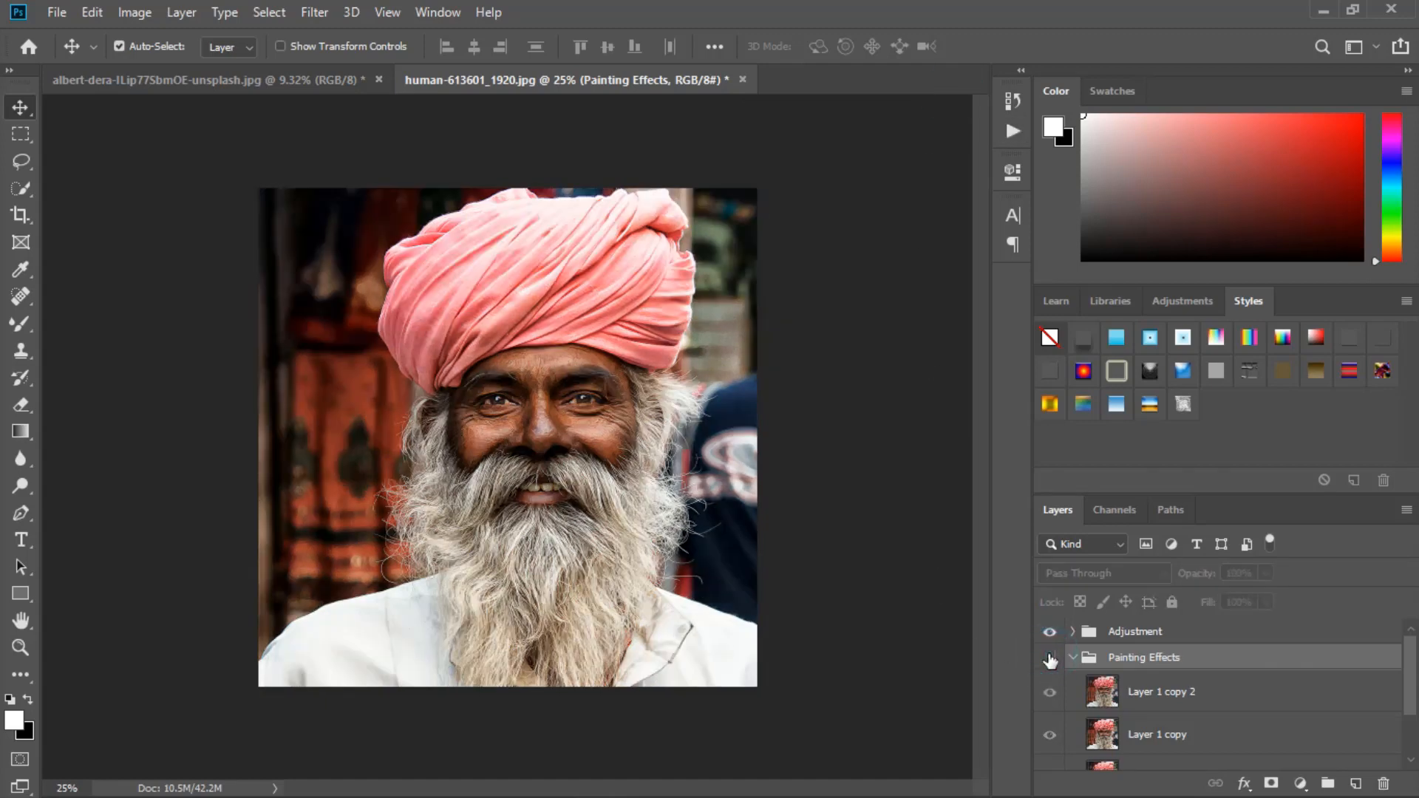
pyautogui.click(1049, 658)
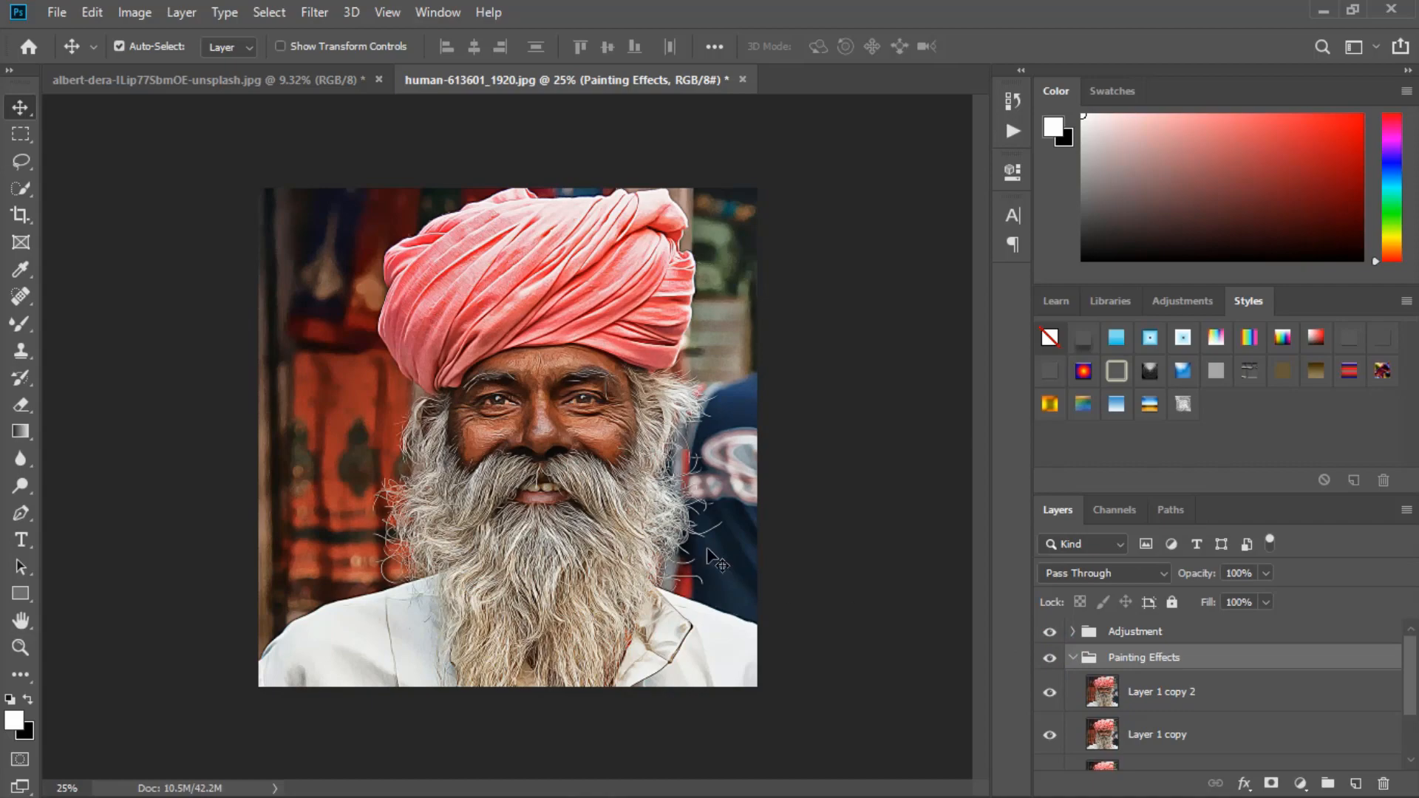
pyautogui.scroll(5, 584, 497)
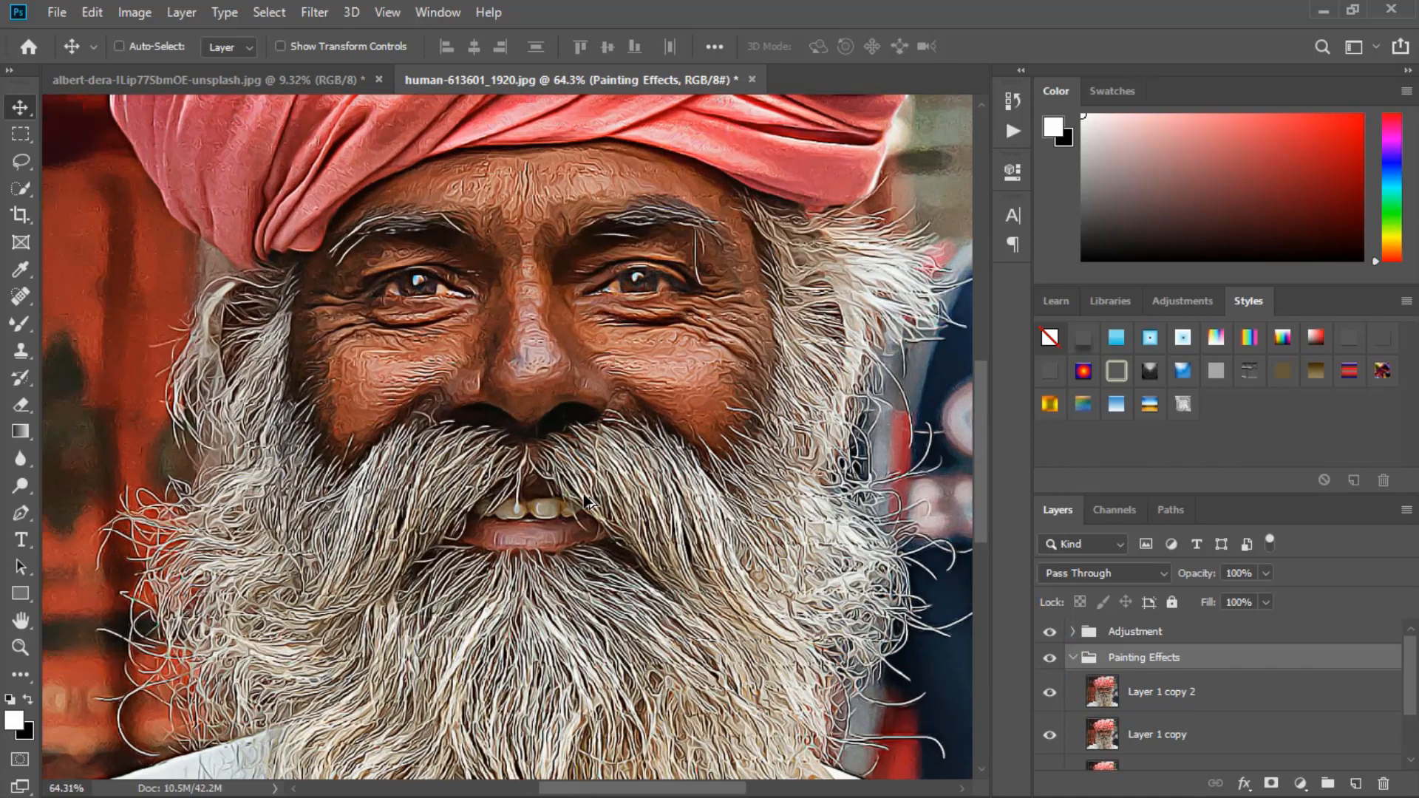
pyautogui.scroll(-2, 584, 500)
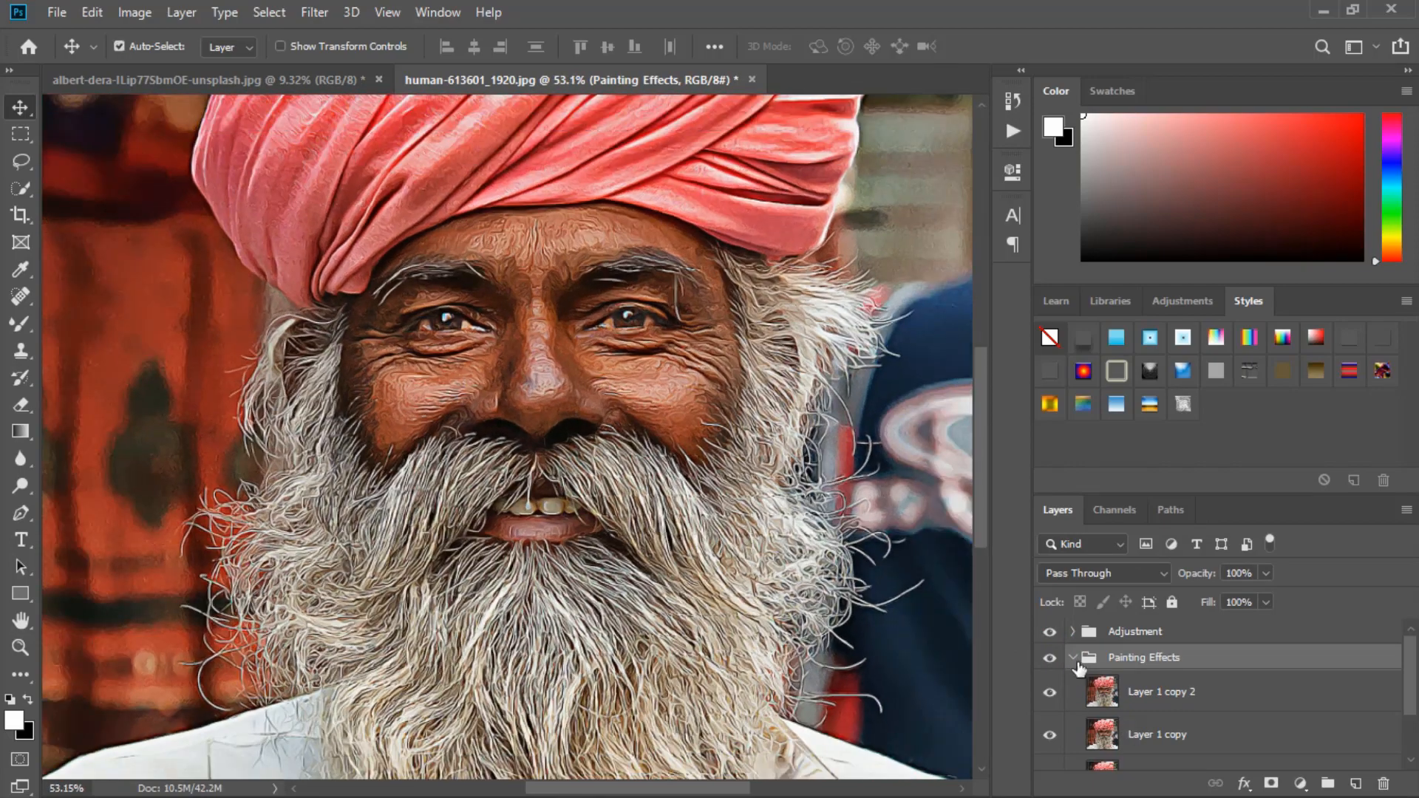
pyautogui.click(1072, 657)
pyautogui.click(1051, 631)
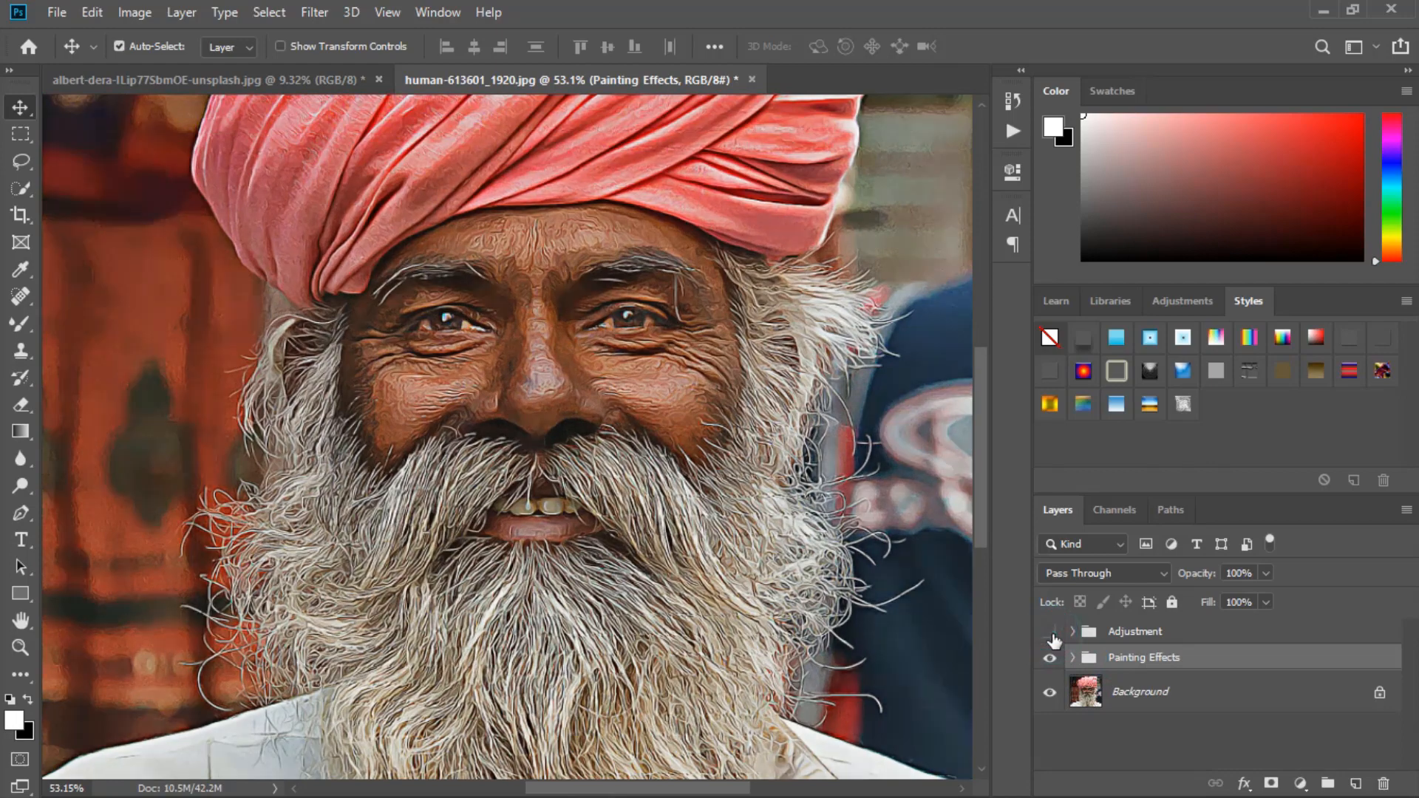
pyautogui.click(1051, 633)
# - Add a new empty layer above the Adjustment group
pyautogui.click(1234, 640)
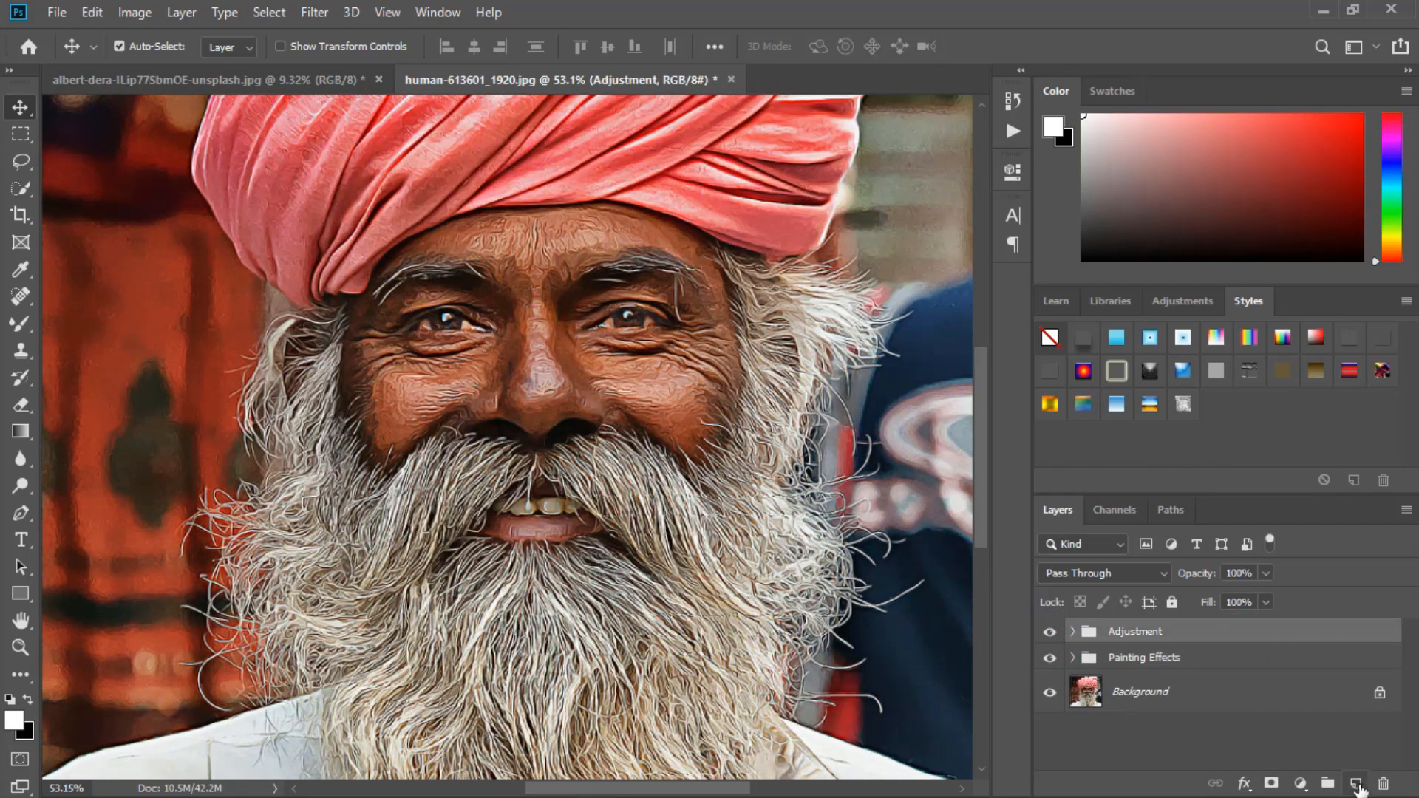
pyautogui.click(1356, 785)
pyautogui.click(1278, 644)
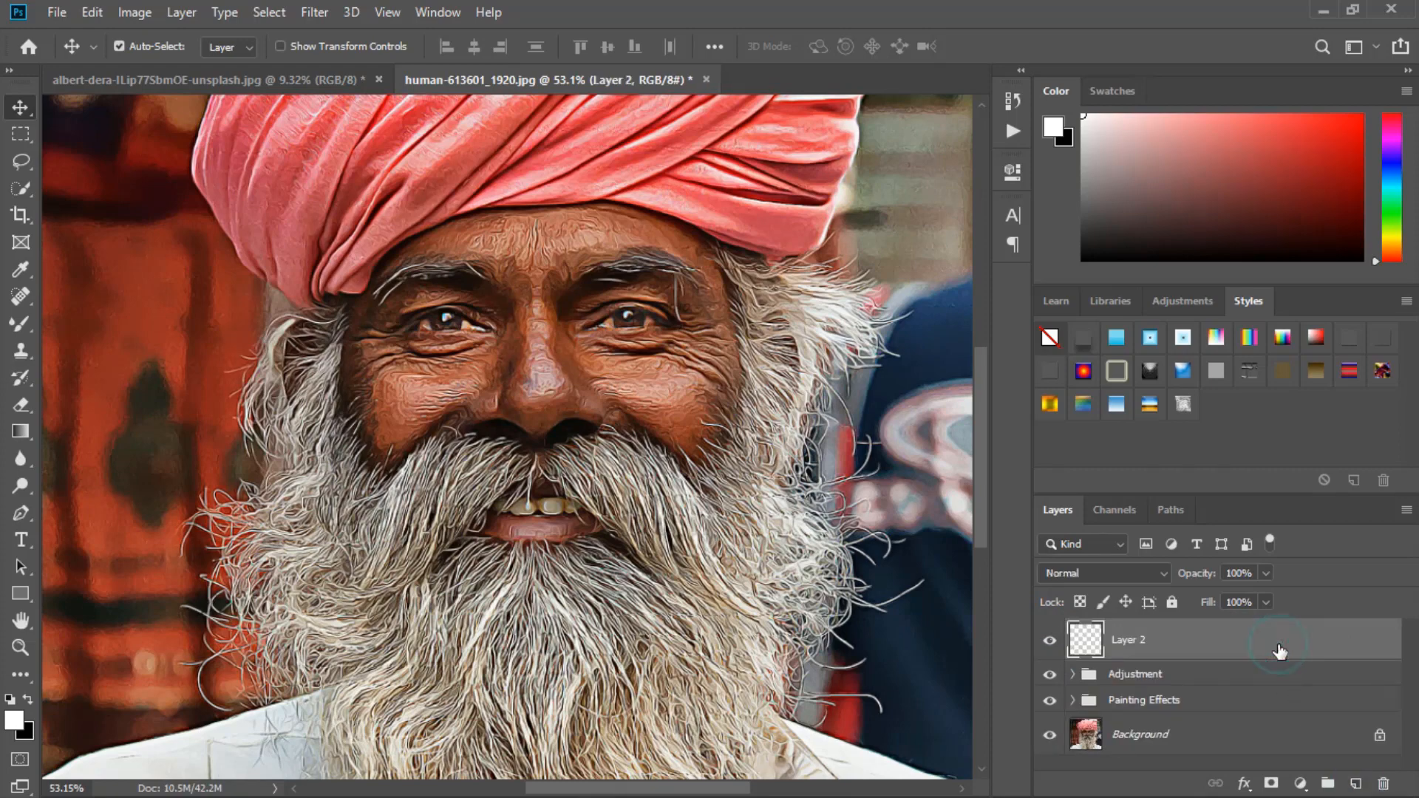
# - Fill Layer 2 with 50% Gray at 100% opacity in Normal mode and set the layer's blend mode to Overlay
pyautogui.click(91, 13)
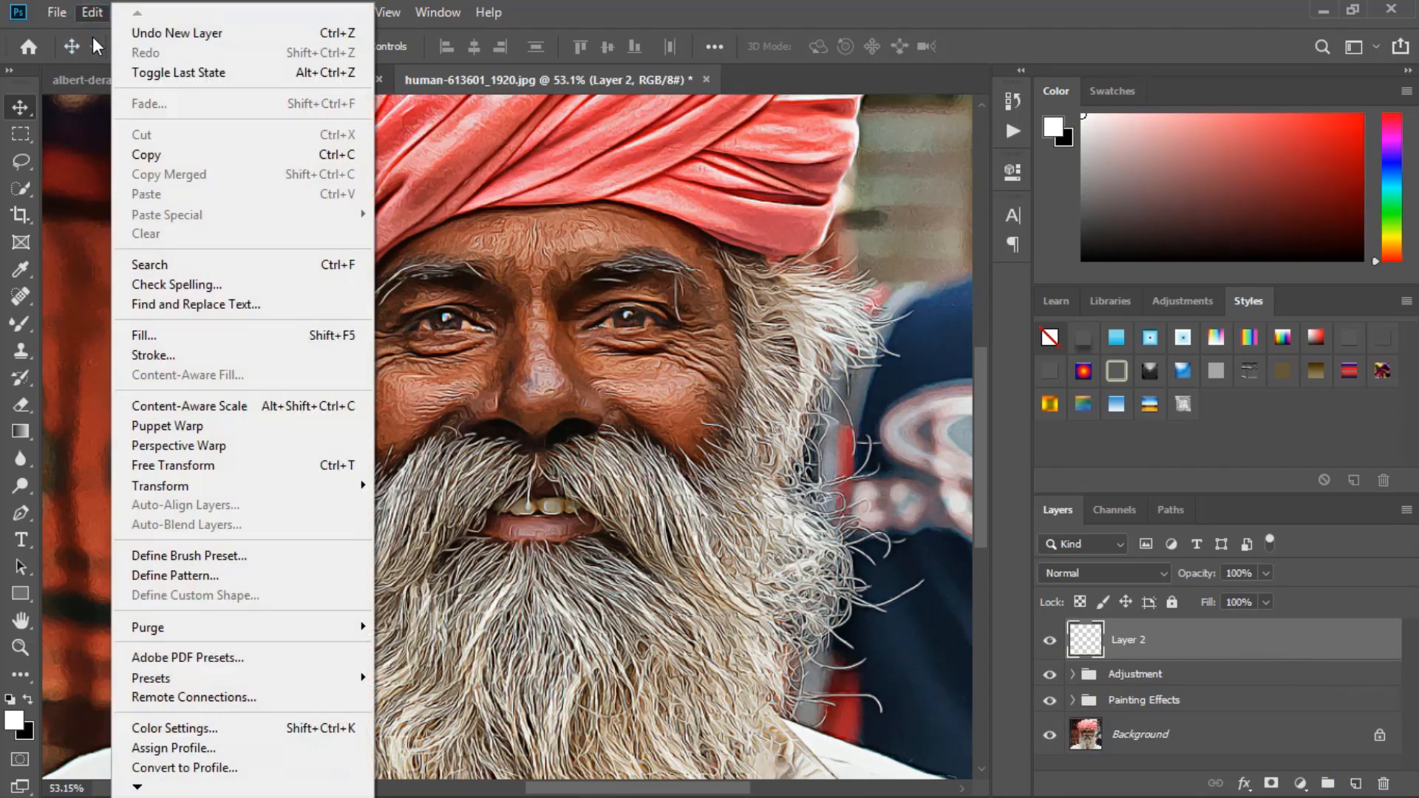
pyautogui.click(186, 341)
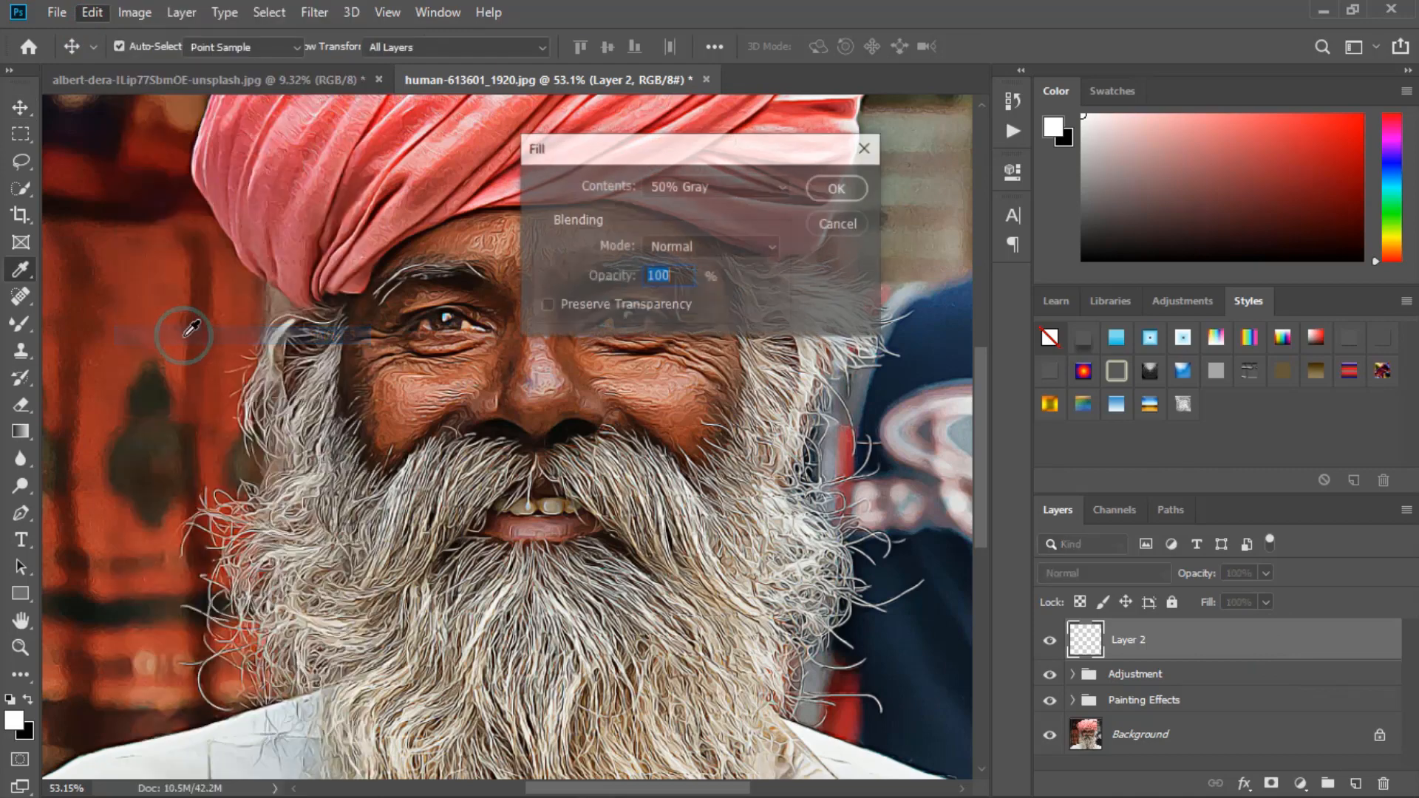
pyautogui.click(715, 189)
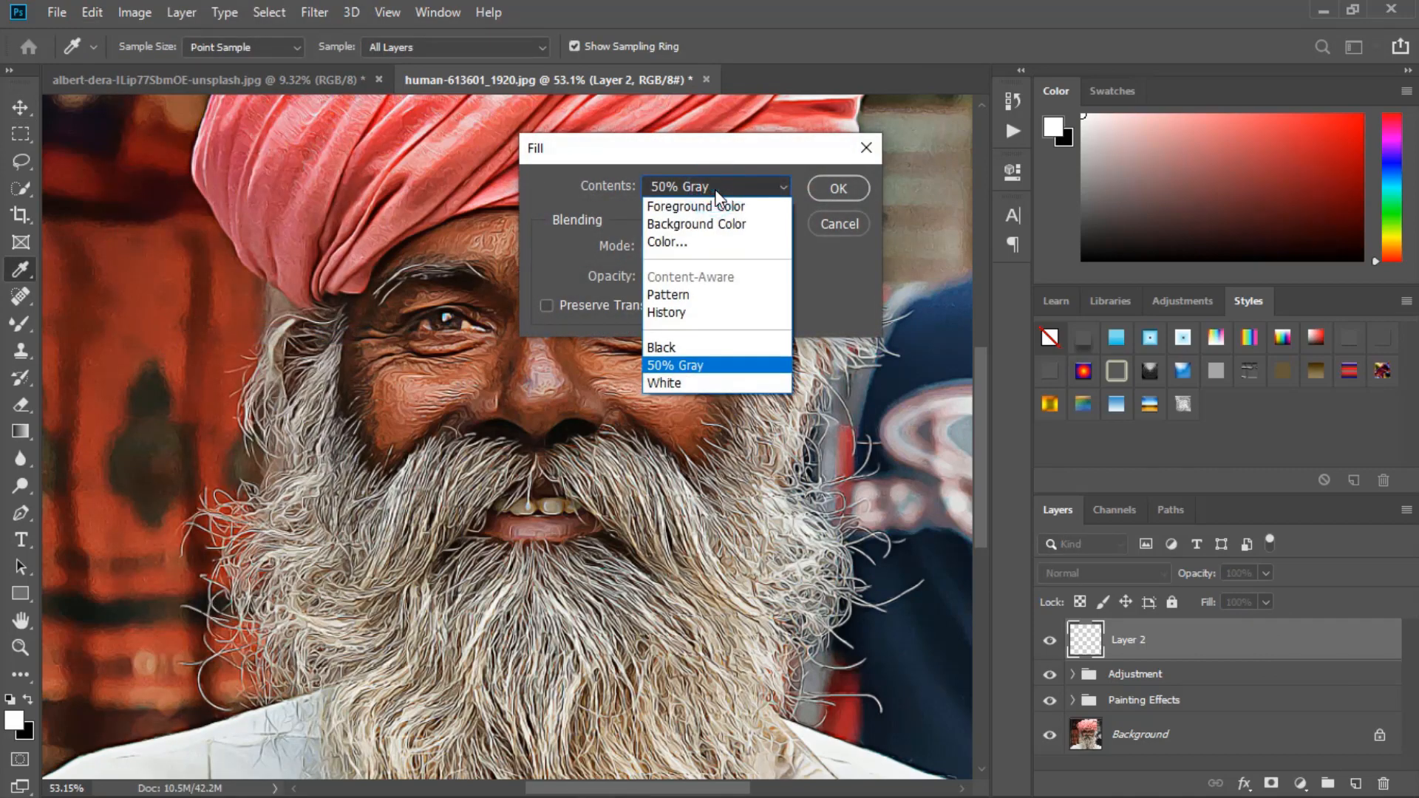
pyautogui.click(713, 365)
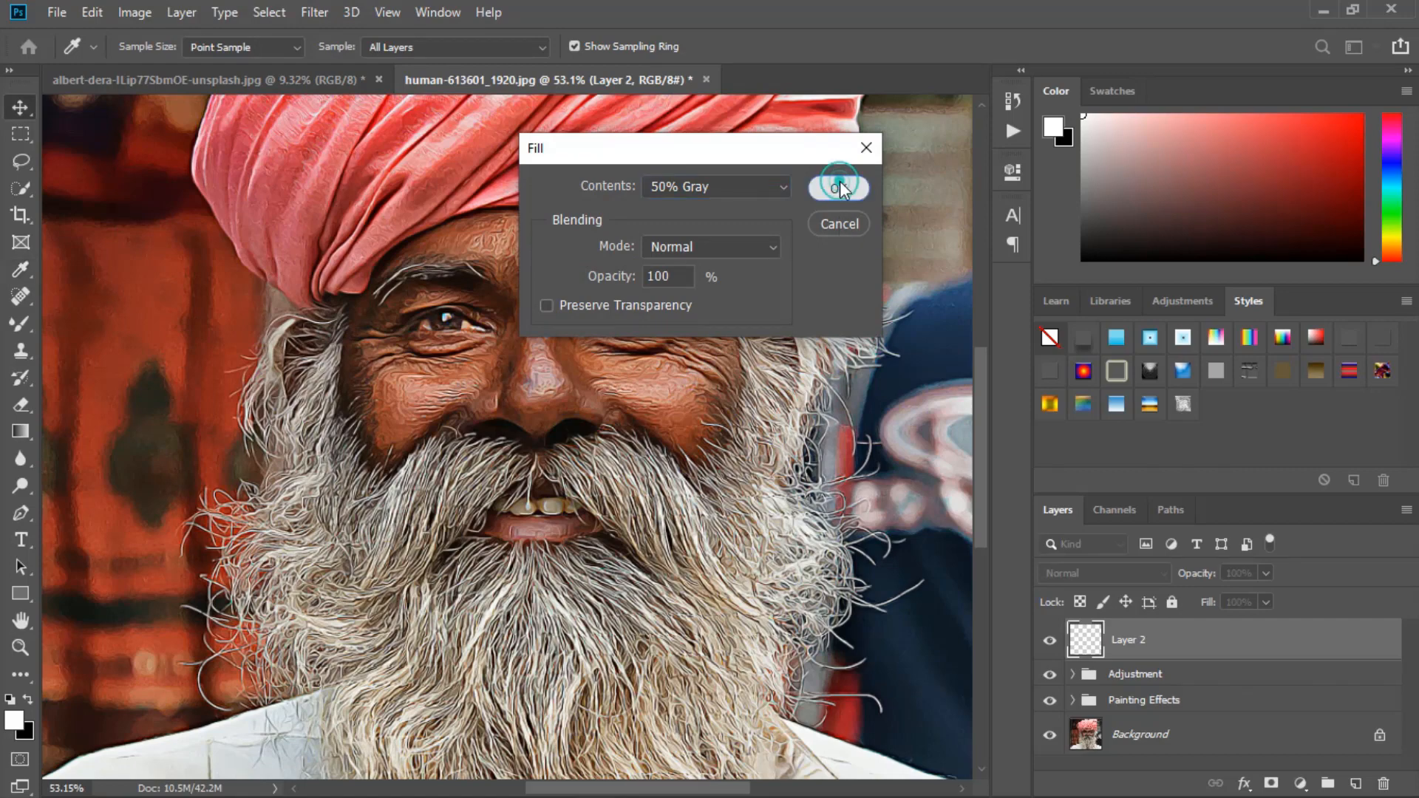
pyautogui.click(840, 187)
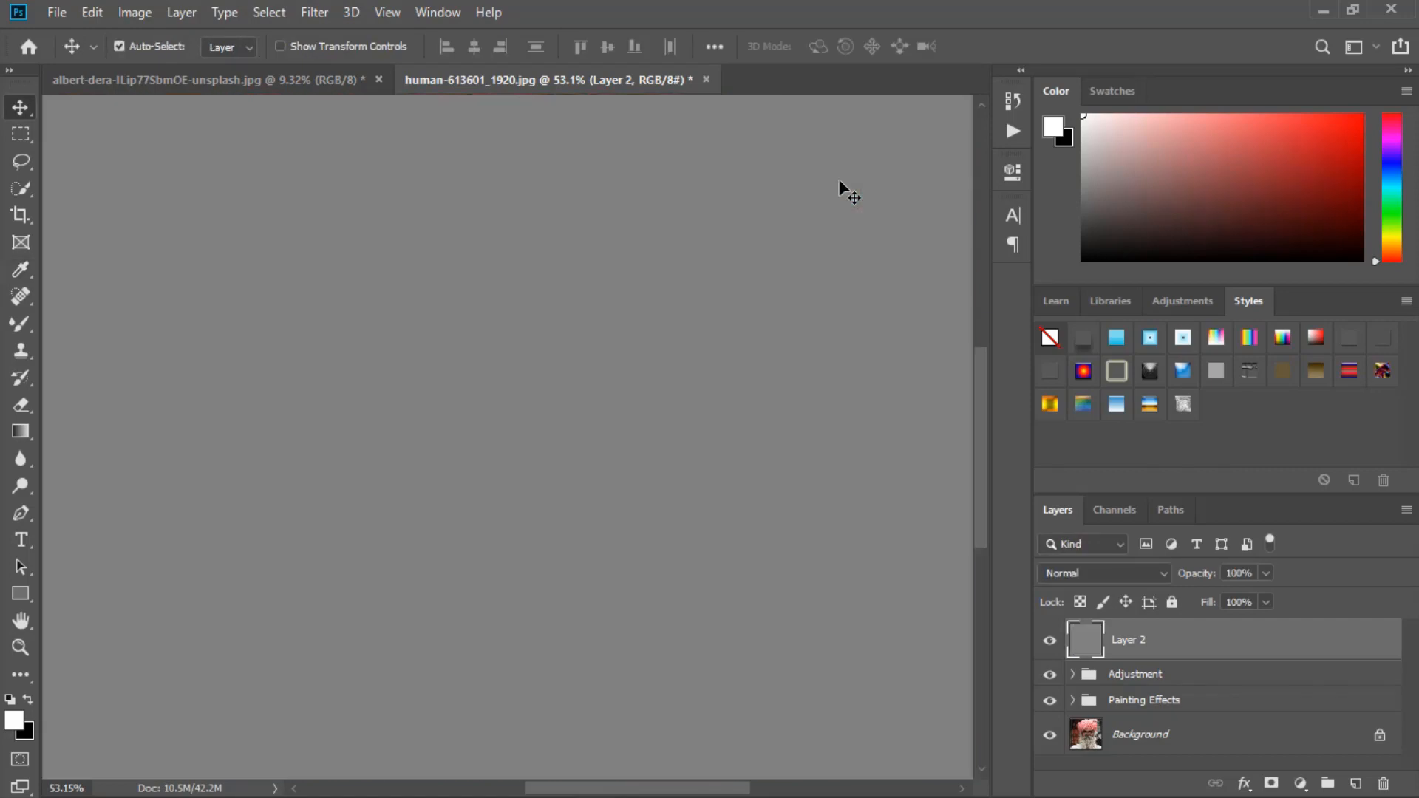
pyautogui.click(1080, 573)
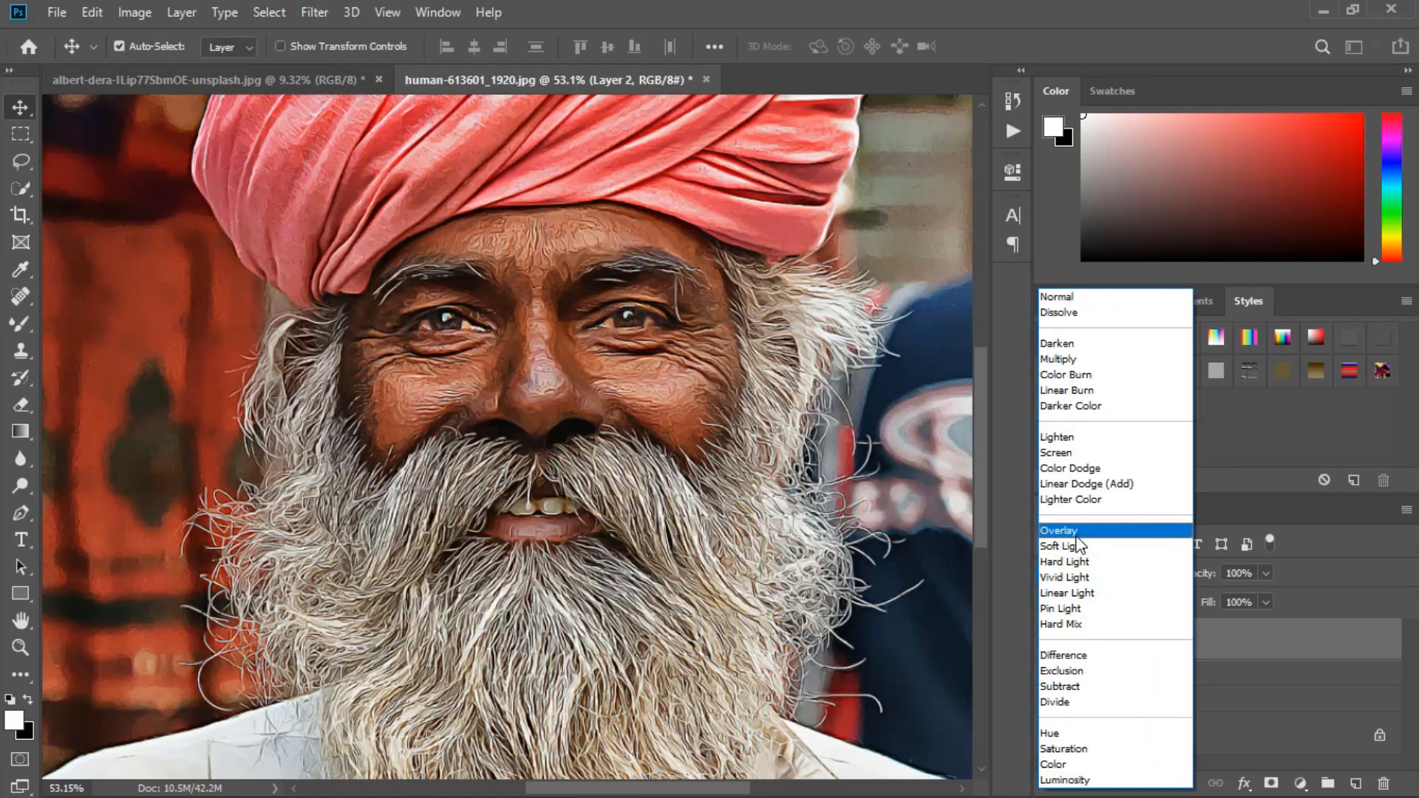
pyautogui.click(1075, 534)
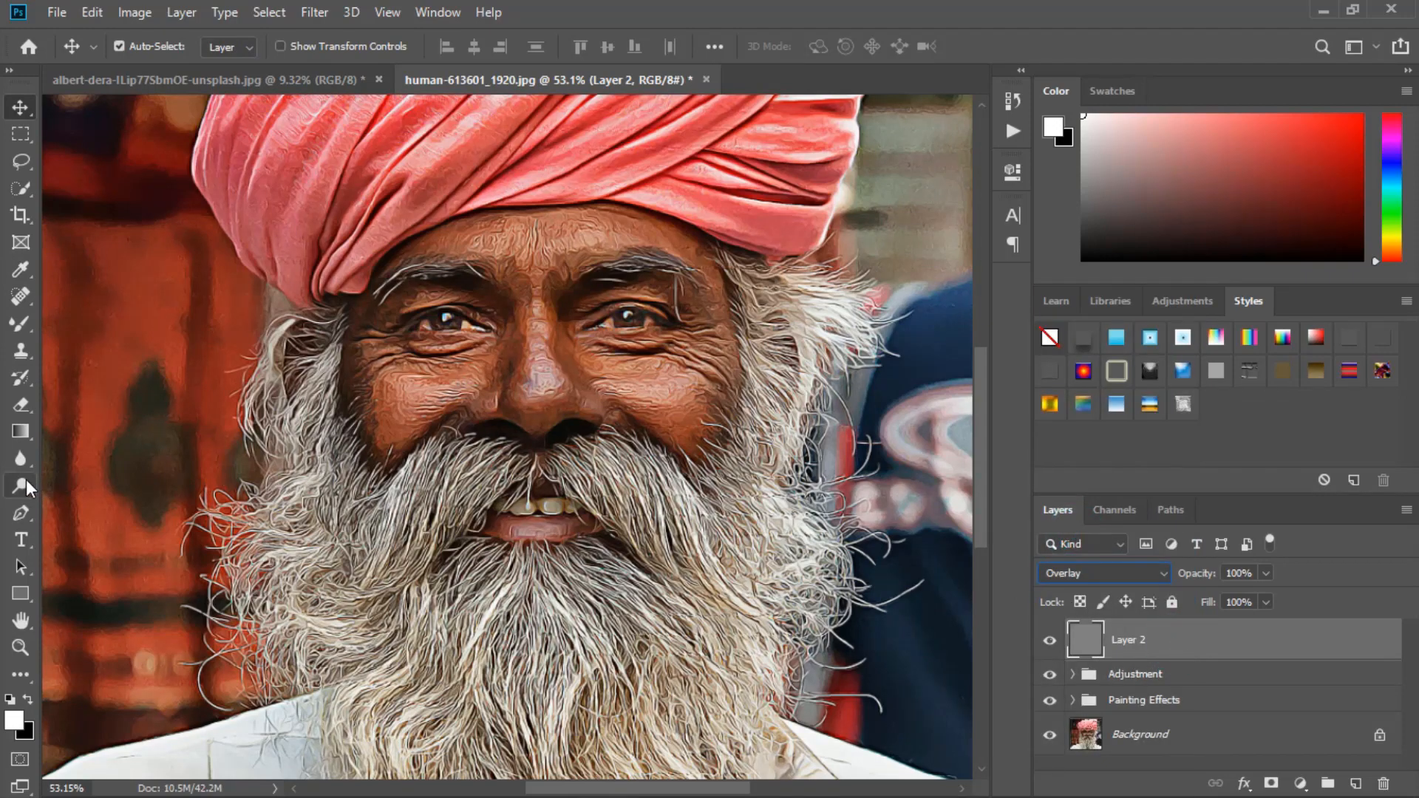
# - Brighten the whites of both eyes on Layer 2 with a size 25 Dodge Tool, using the Midtones range and 50% exposure
pyautogui.moveTo(25, 479); pyautogui.dragTo(141, 488)
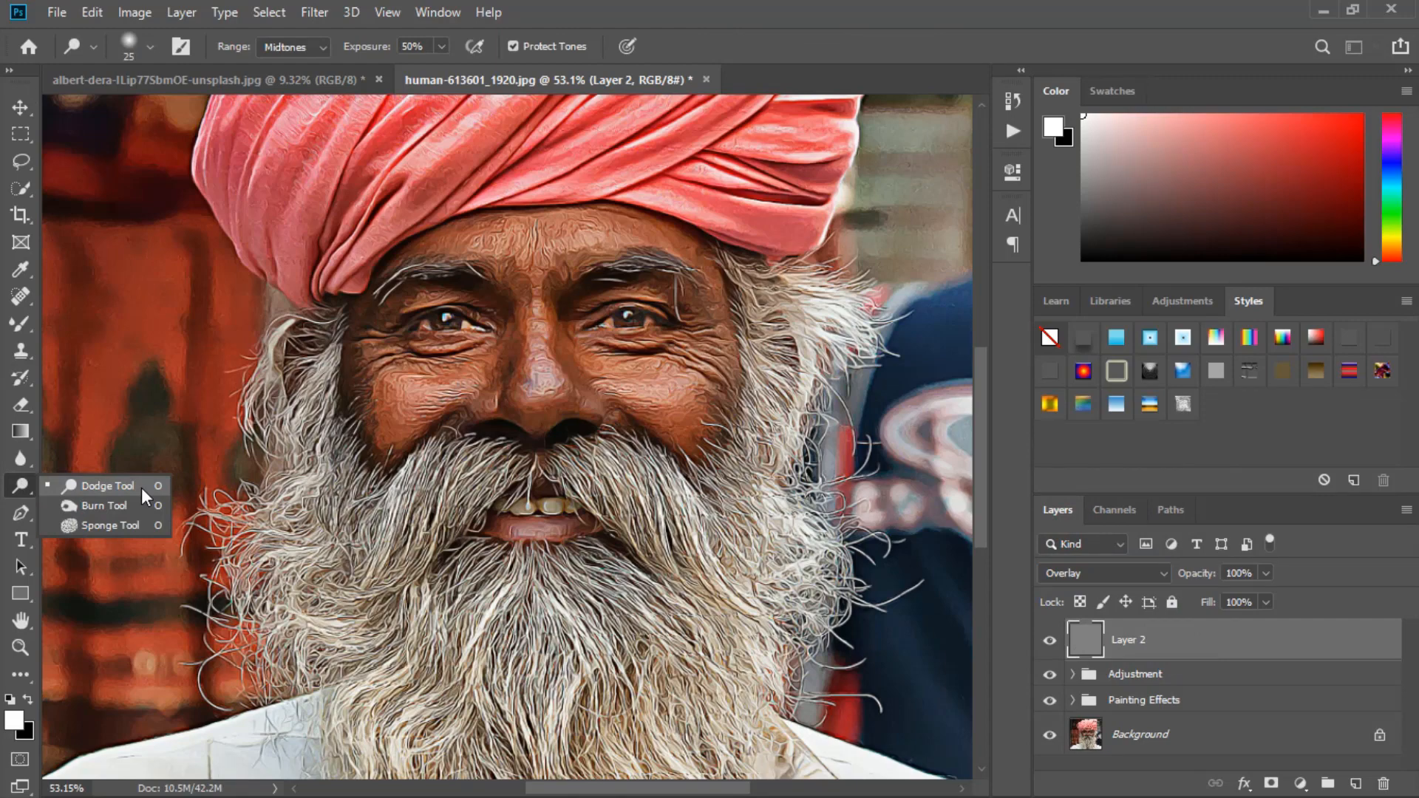
pyautogui.scroll(2, 632, 333)
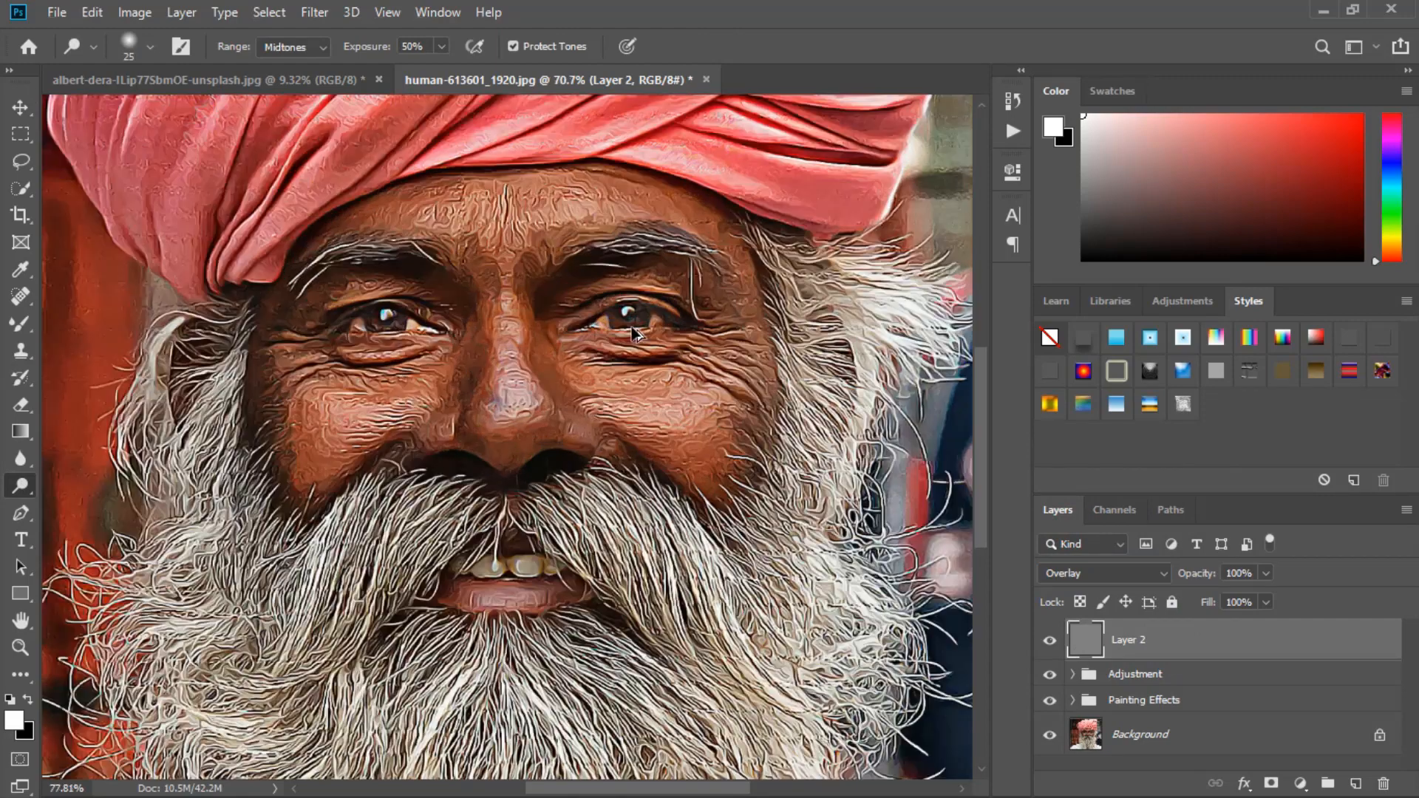
pyautogui.scroll(3, 632, 333)
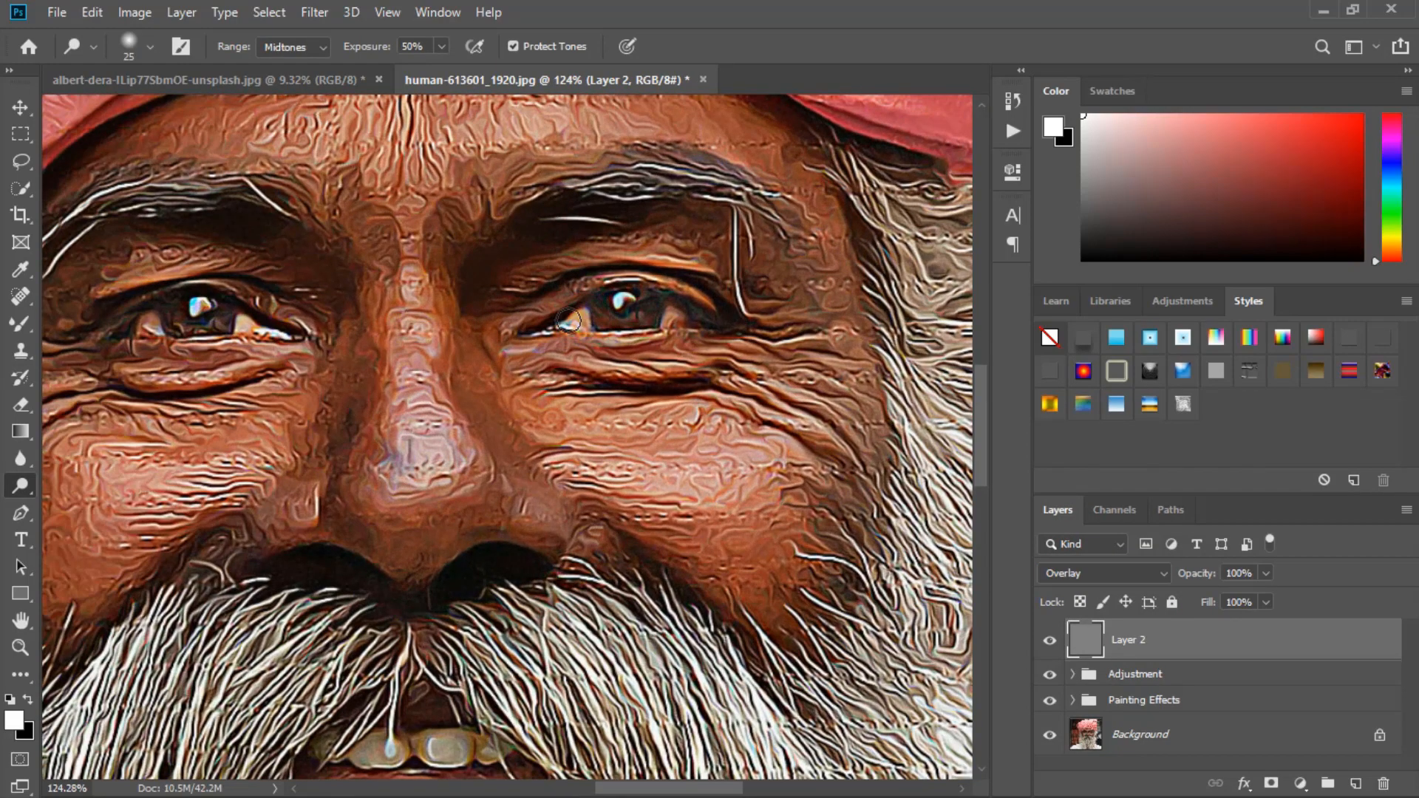
pyautogui.click(669, 317)
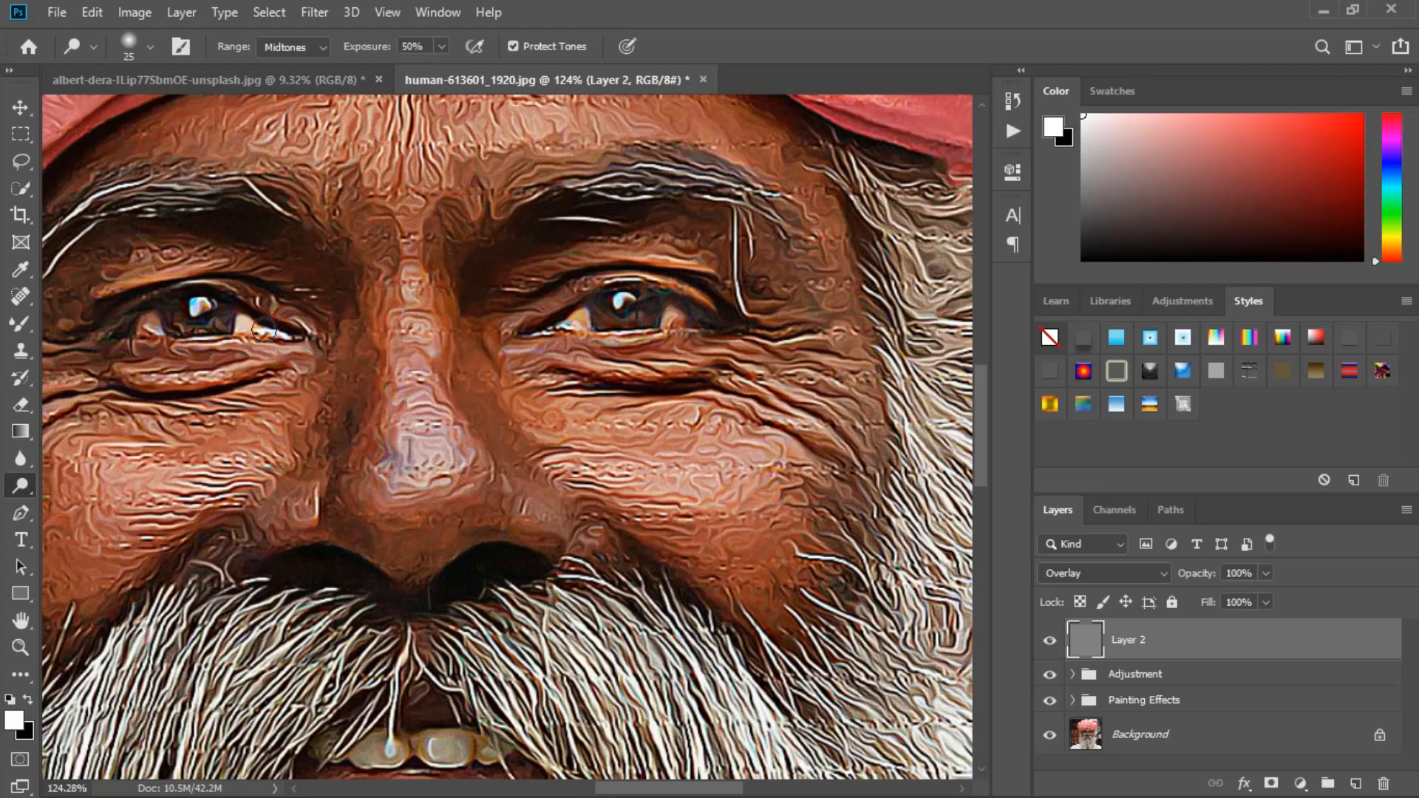
pyautogui.moveTo(133, 323); pyautogui.dragTo(156, 323)
pyautogui.click(246, 322)
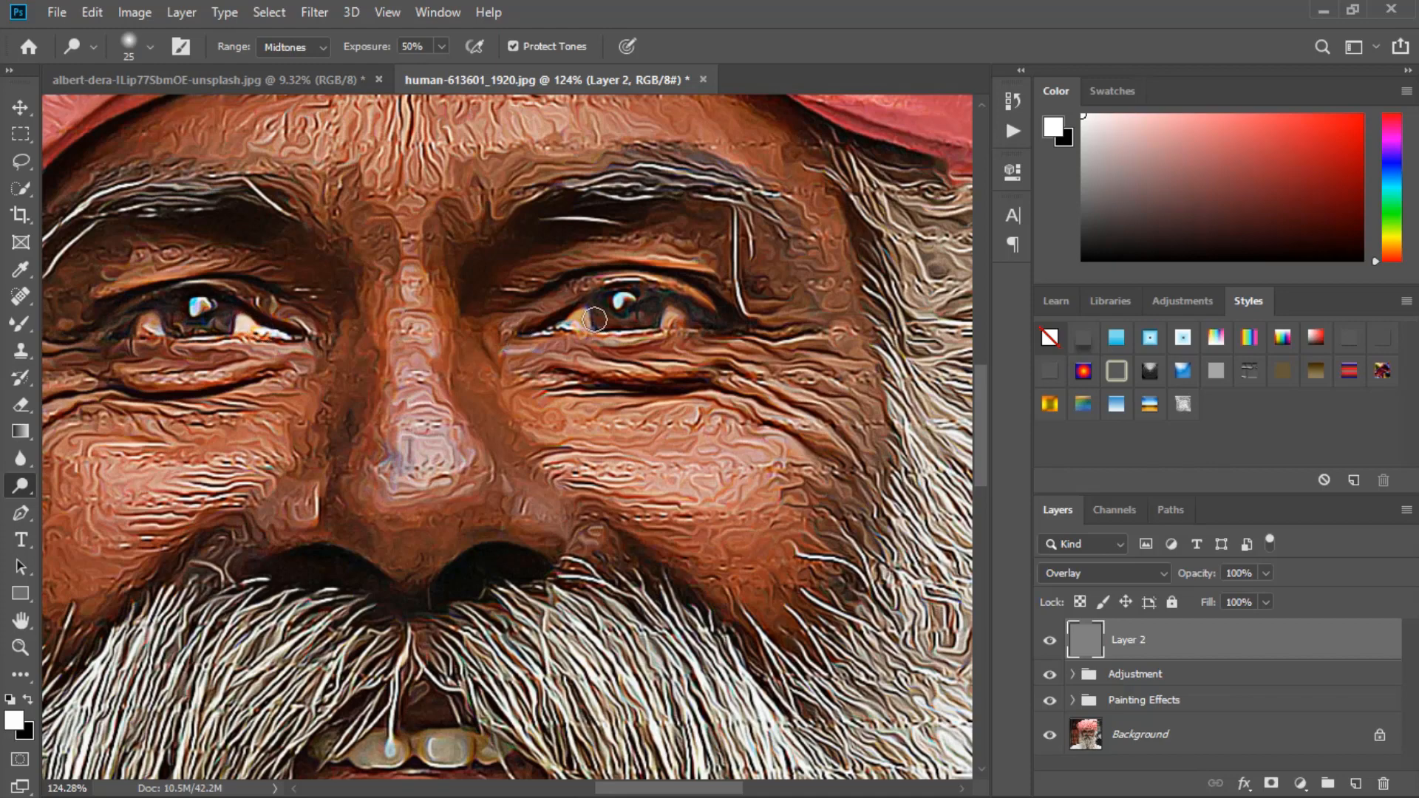
pyautogui.click(594, 319)
# - Enlarge the Dodge brush to 50 and brighten the nose, forehead, both cheeks, teeth and lower lip on Layer 2
pyautogui.scroll(-3, 594, 319)
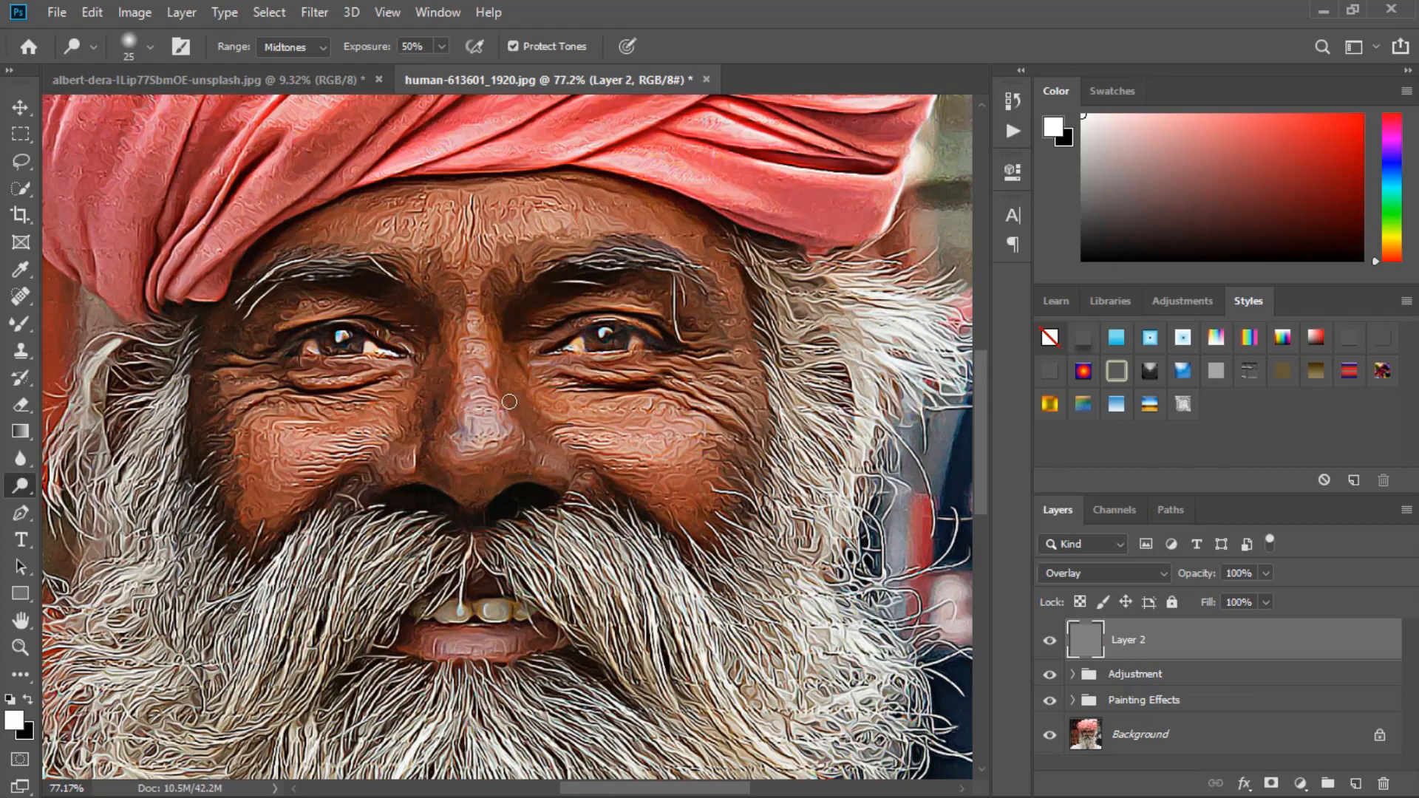
pyautogui.press(']')
pyautogui.moveTo(467, 269)
pyautogui.mouseDown()
pyautogui.moveTo(462, 444)
pyautogui.moveTo(493, 414)
pyautogui.moveTo(519, 431)
pyautogui.mouseUp()
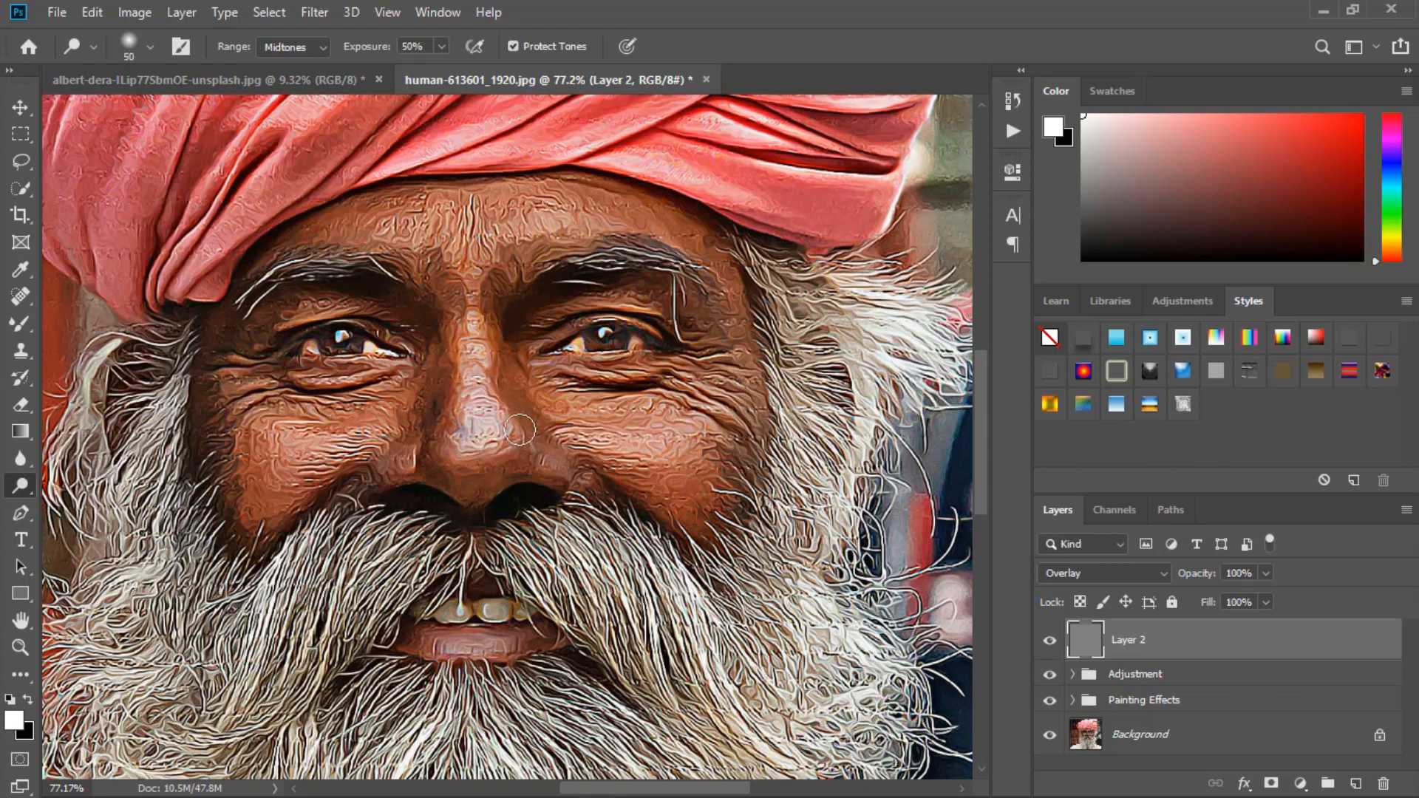
pyautogui.moveTo(461, 284)
pyautogui.mouseDown()
pyautogui.moveTo(470, 239)
pyautogui.moveTo(483, 252)
pyautogui.moveTo(598, 211)
pyautogui.moveTo(543, 227)
pyautogui.moveTo(413, 213)
pyautogui.moveTo(363, 226)
pyautogui.moveTo(438, 237)
pyautogui.moveTo(454, 273)
pyautogui.mouseUp()
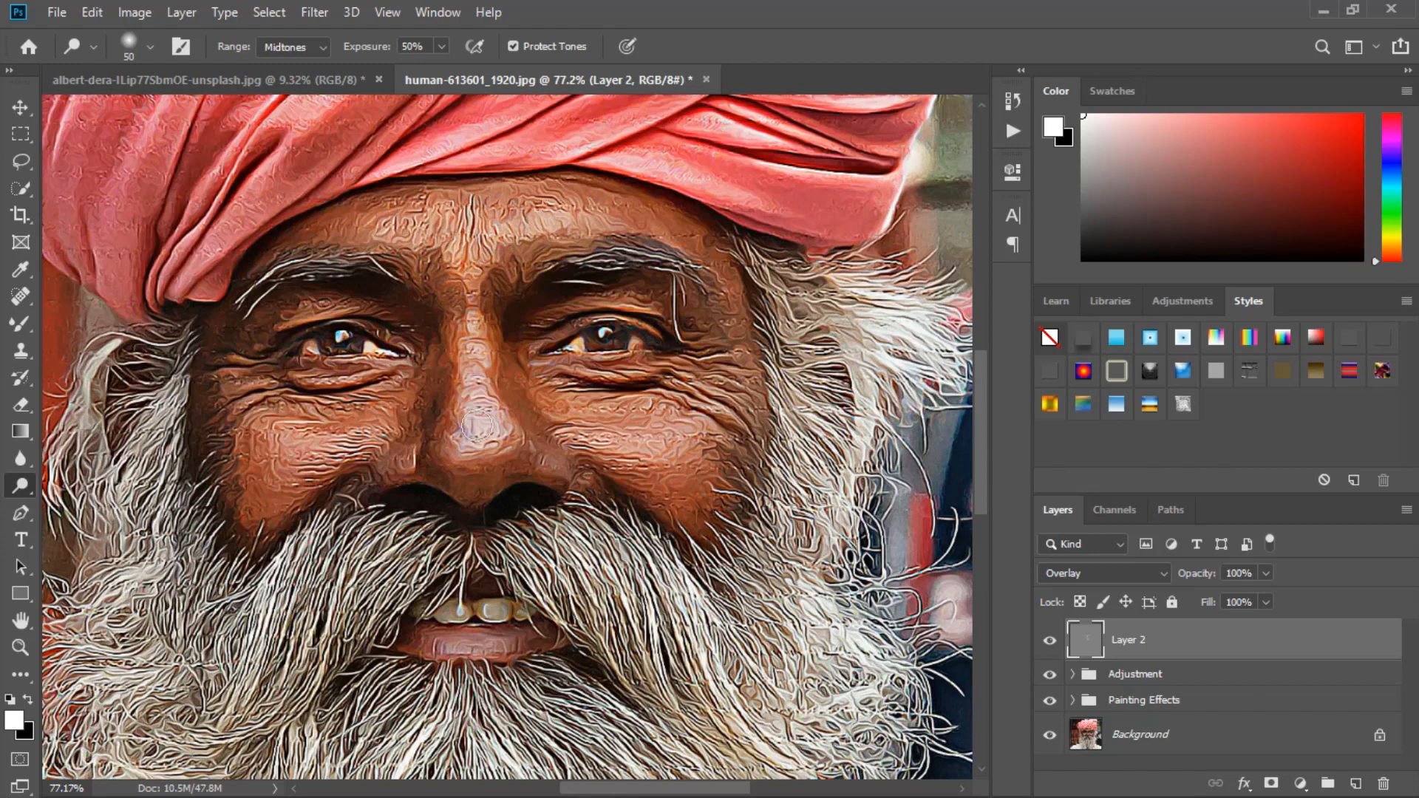
pyautogui.moveTo(542, 450)
pyautogui.mouseDown()
pyautogui.moveTo(551, 399)
pyautogui.moveTo(592, 406)
pyautogui.moveTo(687, 473)
pyautogui.mouseUp()
pyautogui.scroll(-1, 487, 619)
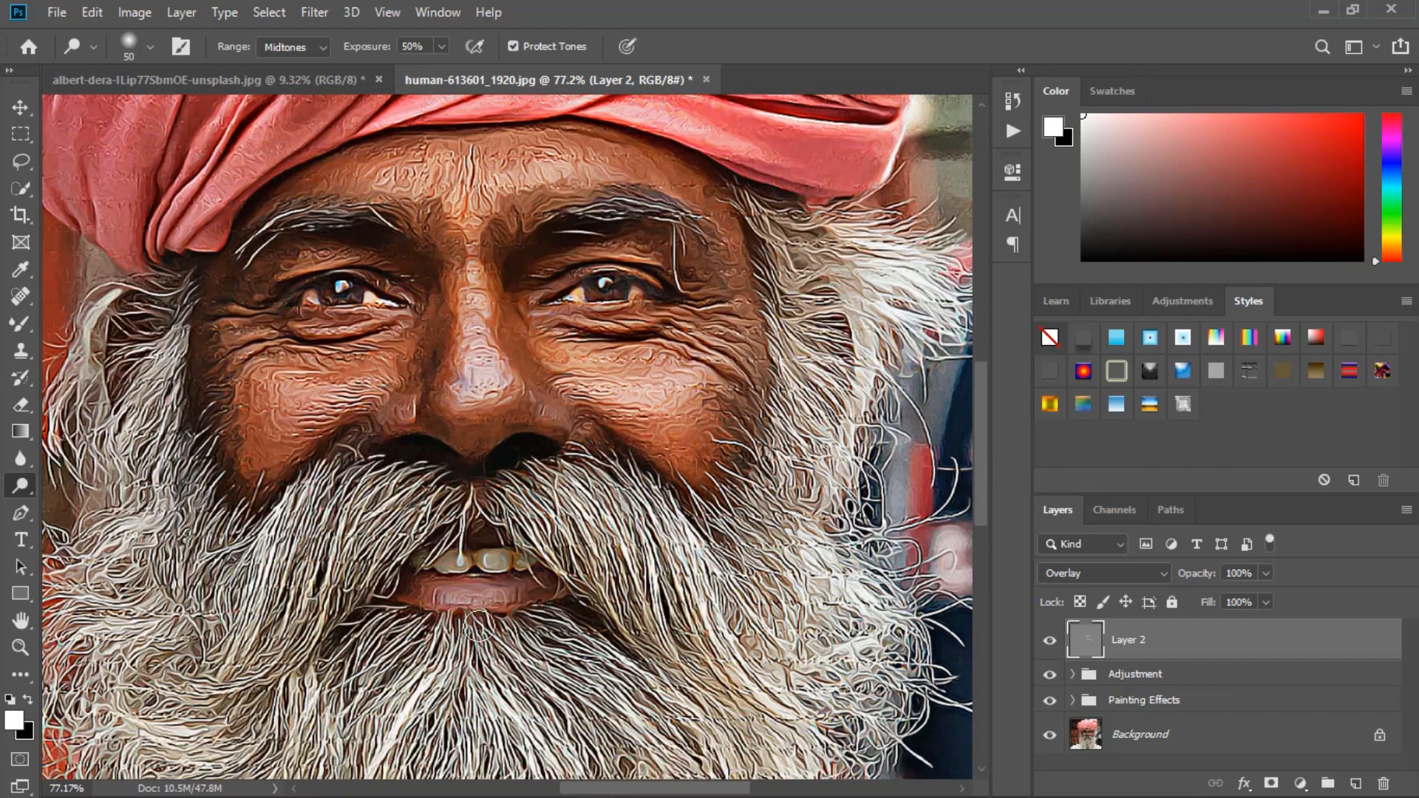
pyautogui.moveTo(507, 566)
pyautogui.mouseDown()
pyautogui.moveTo(441, 559)
pyautogui.moveTo(479, 556)
pyautogui.moveTo(491, 589)
pyautogui.moveTo(522, 581)
pyautogui.moveTo(406, 591)
pyautogui.mouseUp()
pyautogui.moveTo(376, 365)
pyautogui.mouseDown()
pyautogui.moveTo(237, 424)
pyautogui.moveTo(372, 371)
pyautogui.moveTo(251, 373)
pyautogui.moveTo(326, 408)
pyautogui.moveTo(256, 457)
pyautogui.mouseUp()
# - Compare the whole bearded portrait with Layer 2 hidden and shown
pyautogui.scroll(-5, 381, 507)
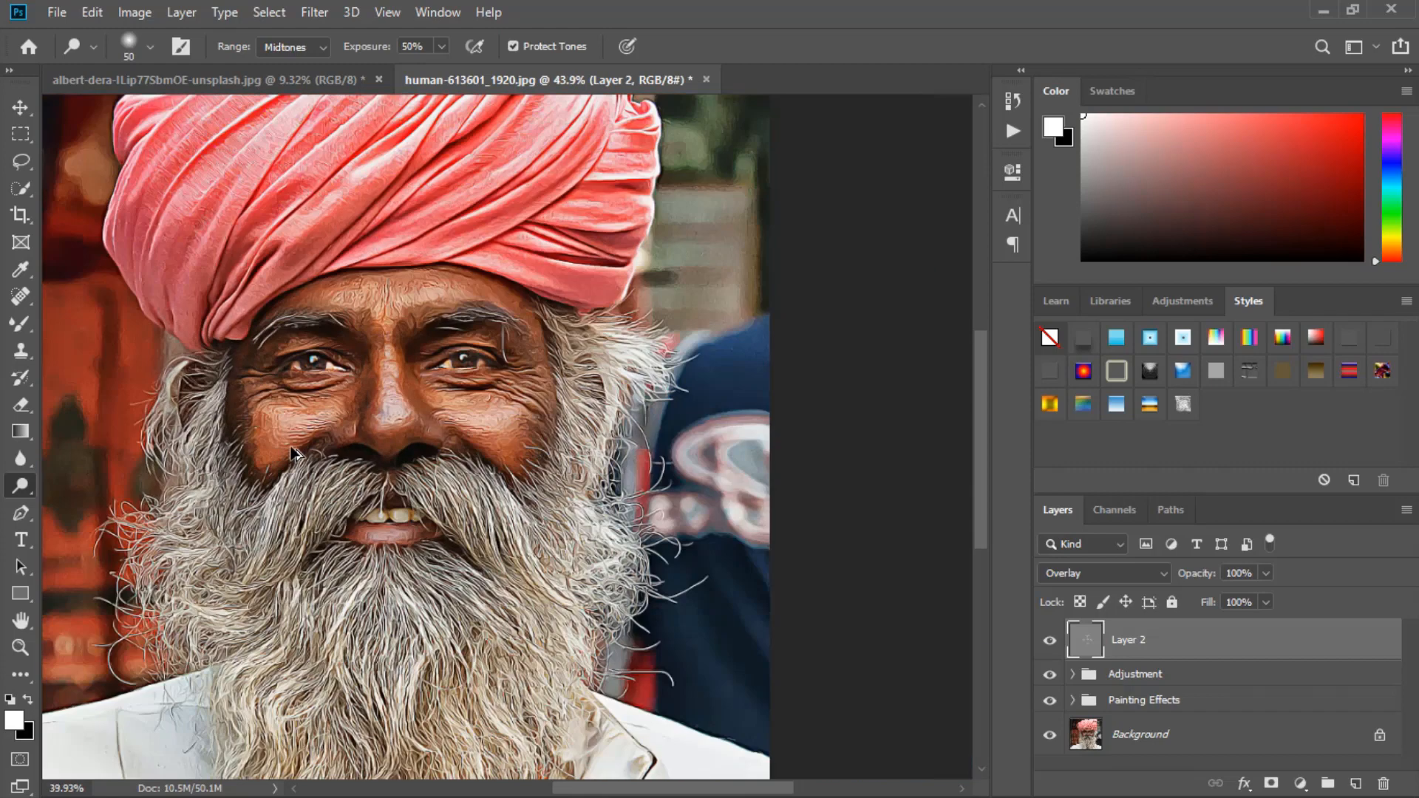
pyautogui.scroll(1, 381, 507)
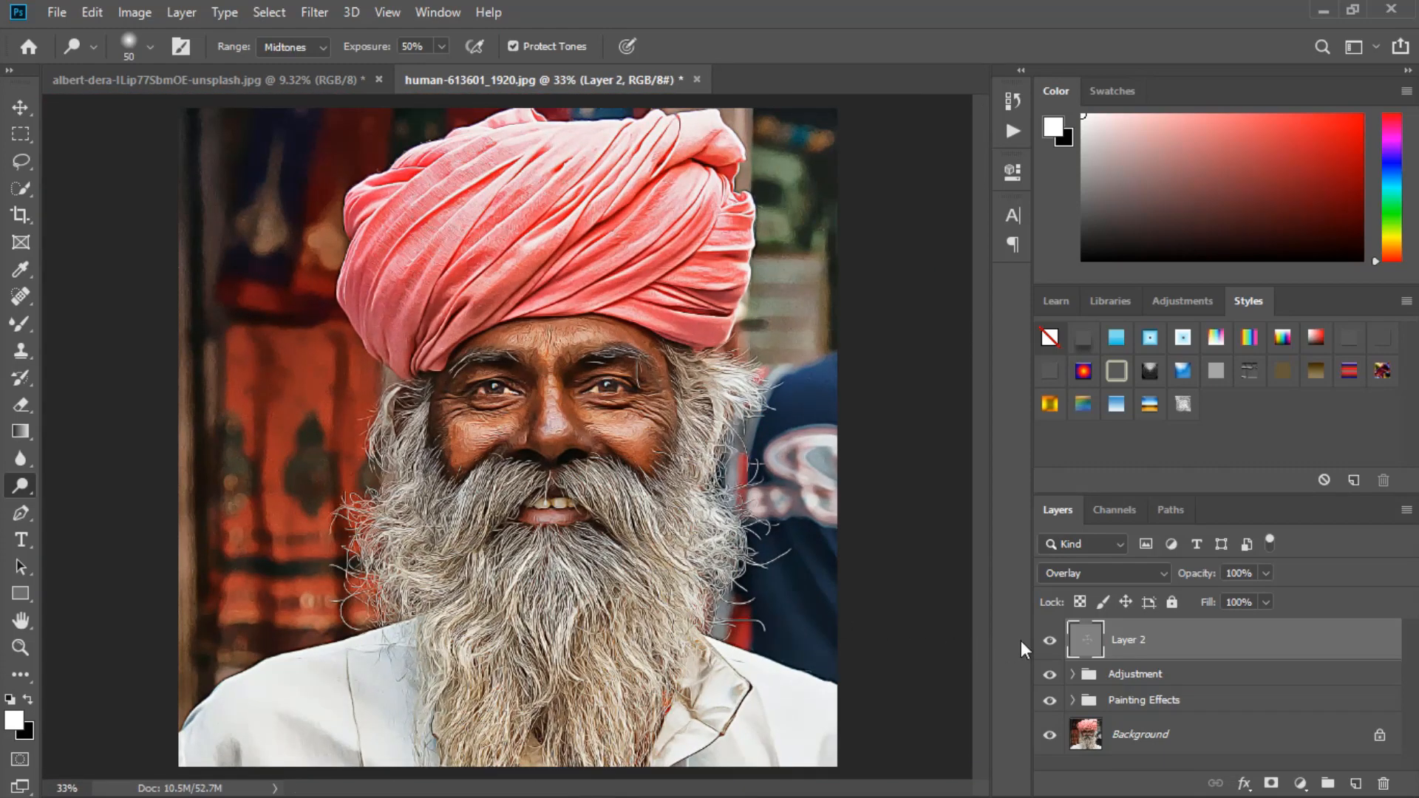
pyautogui.click(1049, 642)
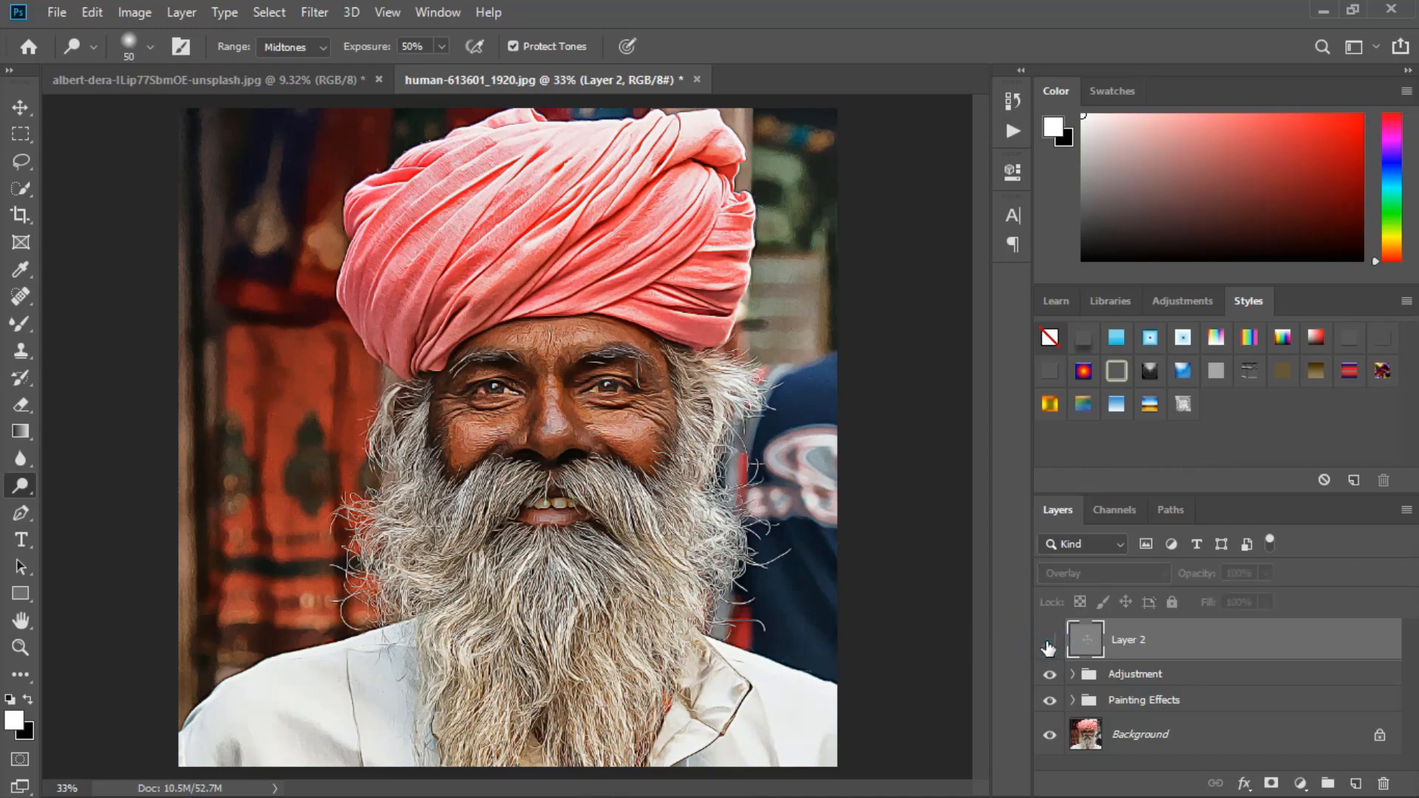
pyautogui.click(1049, 641)
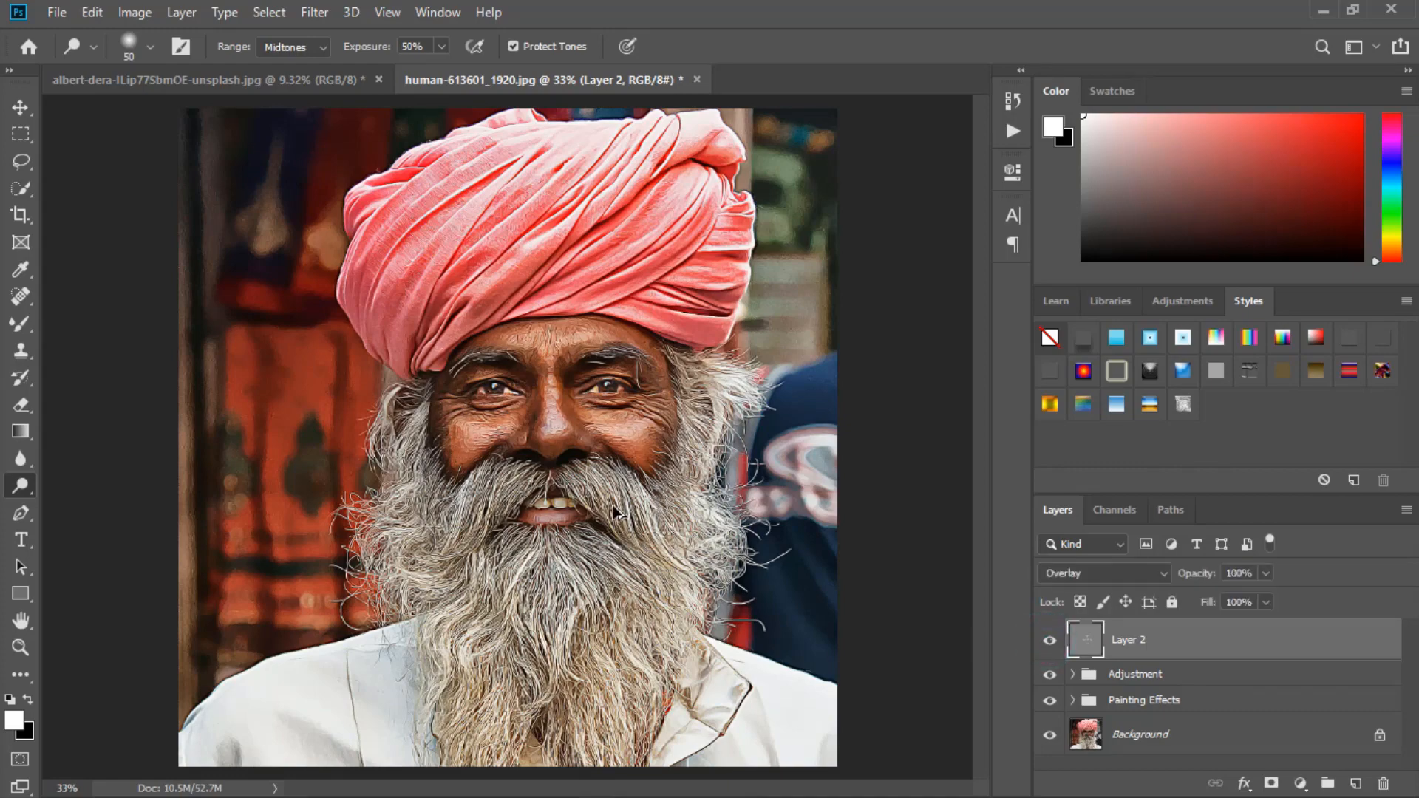
pyautogui.scroll(-1, 614, 510)
pyautogui.scroll(1, 614, 510)
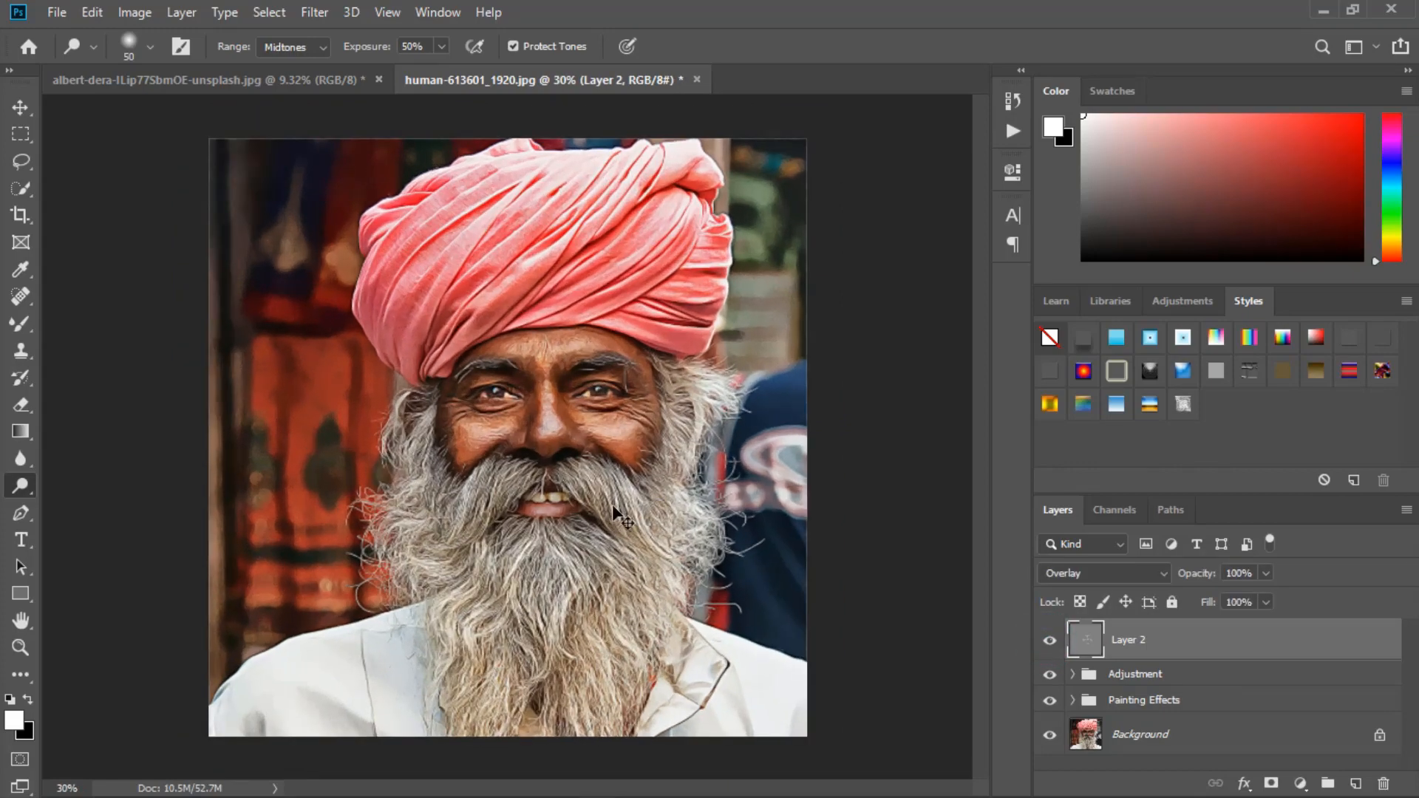
# - Switch to the open portrait of the man in the sweater and play the Smart Painting action, continuing past the unavailable Oil Paint Plugin commands
pyautogui.click(299, 79)
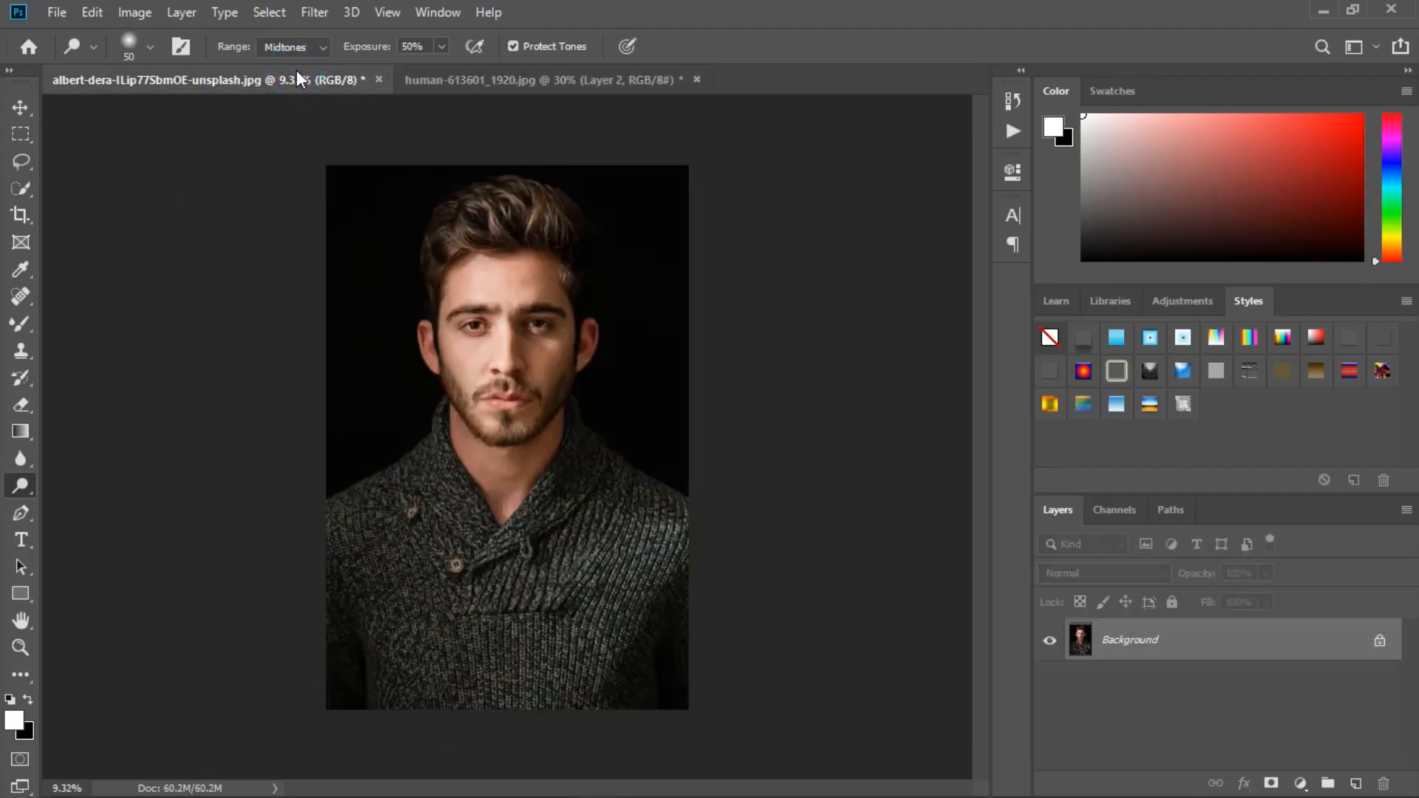
pyautogui.click(21, 107)
pyautogui.scroll(1, 606, 374)
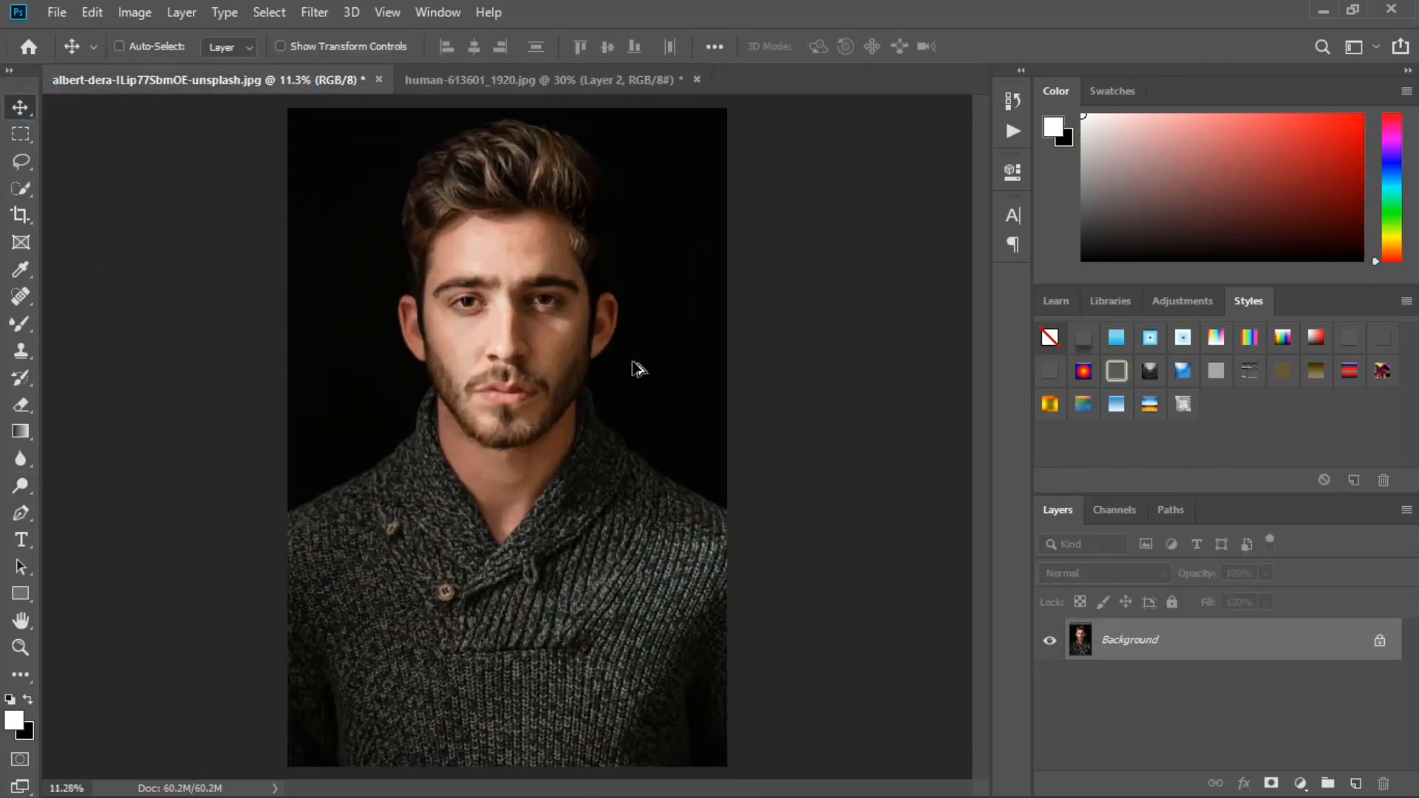
pyautogui.press('ctrl')
pyautogui.click(1014, 131)
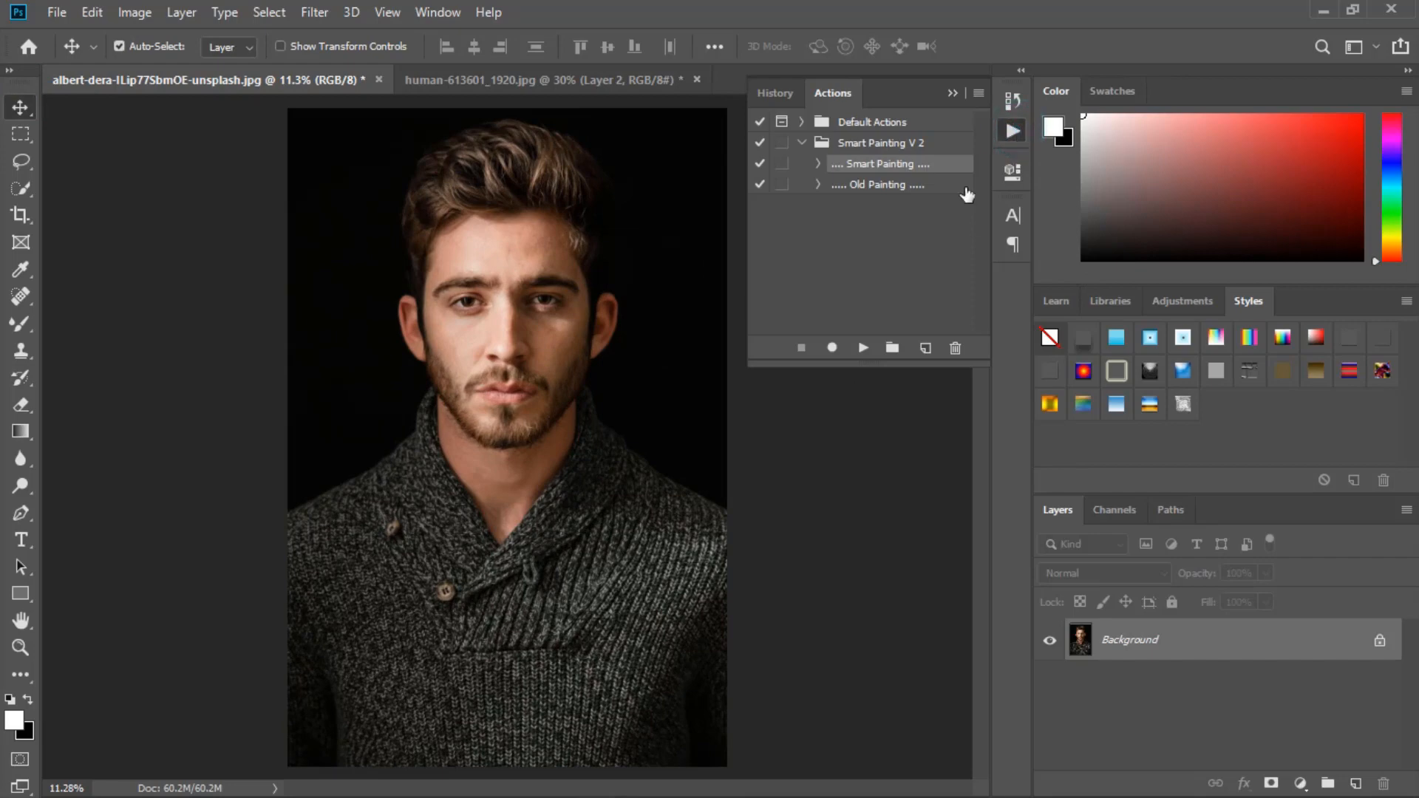
pyautogui.click(859, 348)
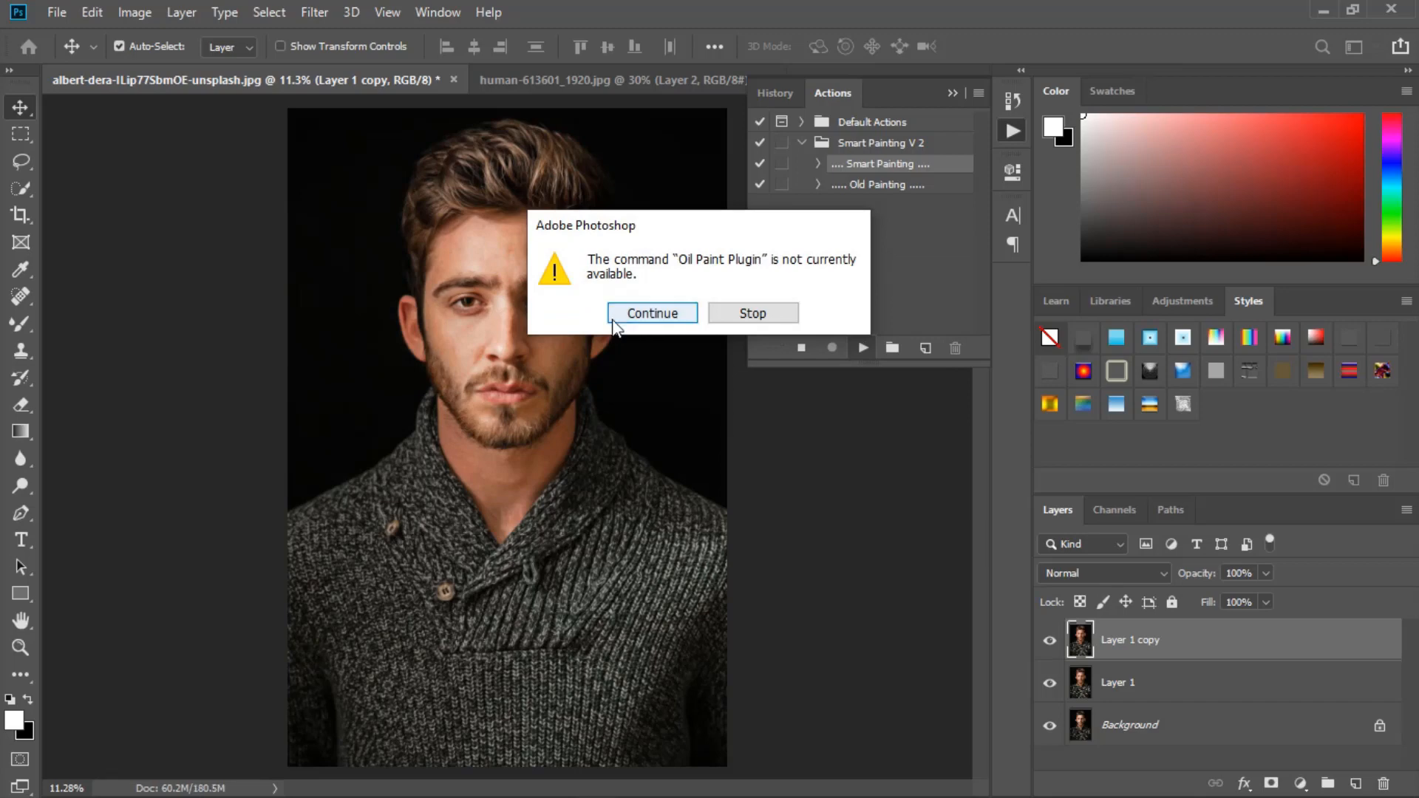
pyautogui.click(613, 320)
pyautogui.click(627, 315)
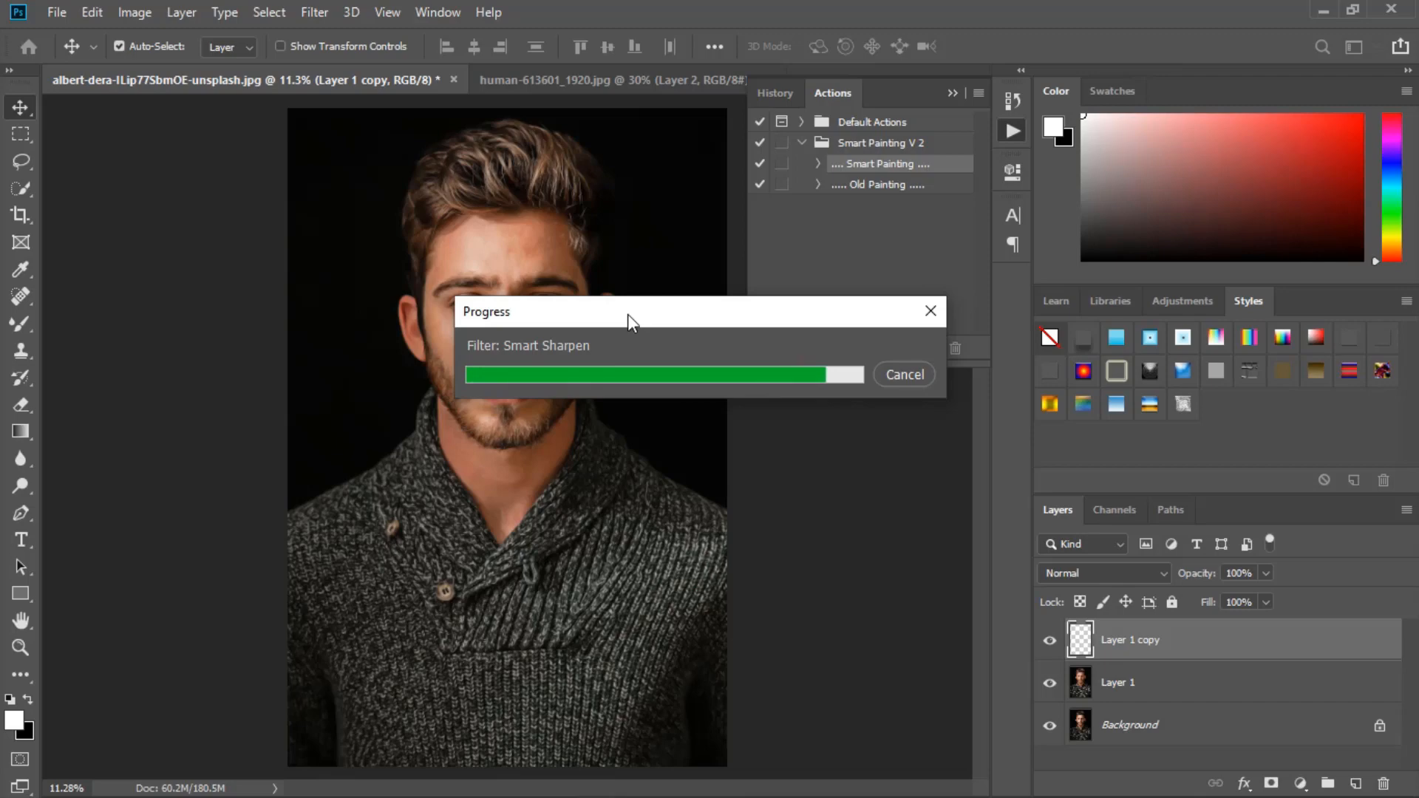
pyautogui.click(632, 316)
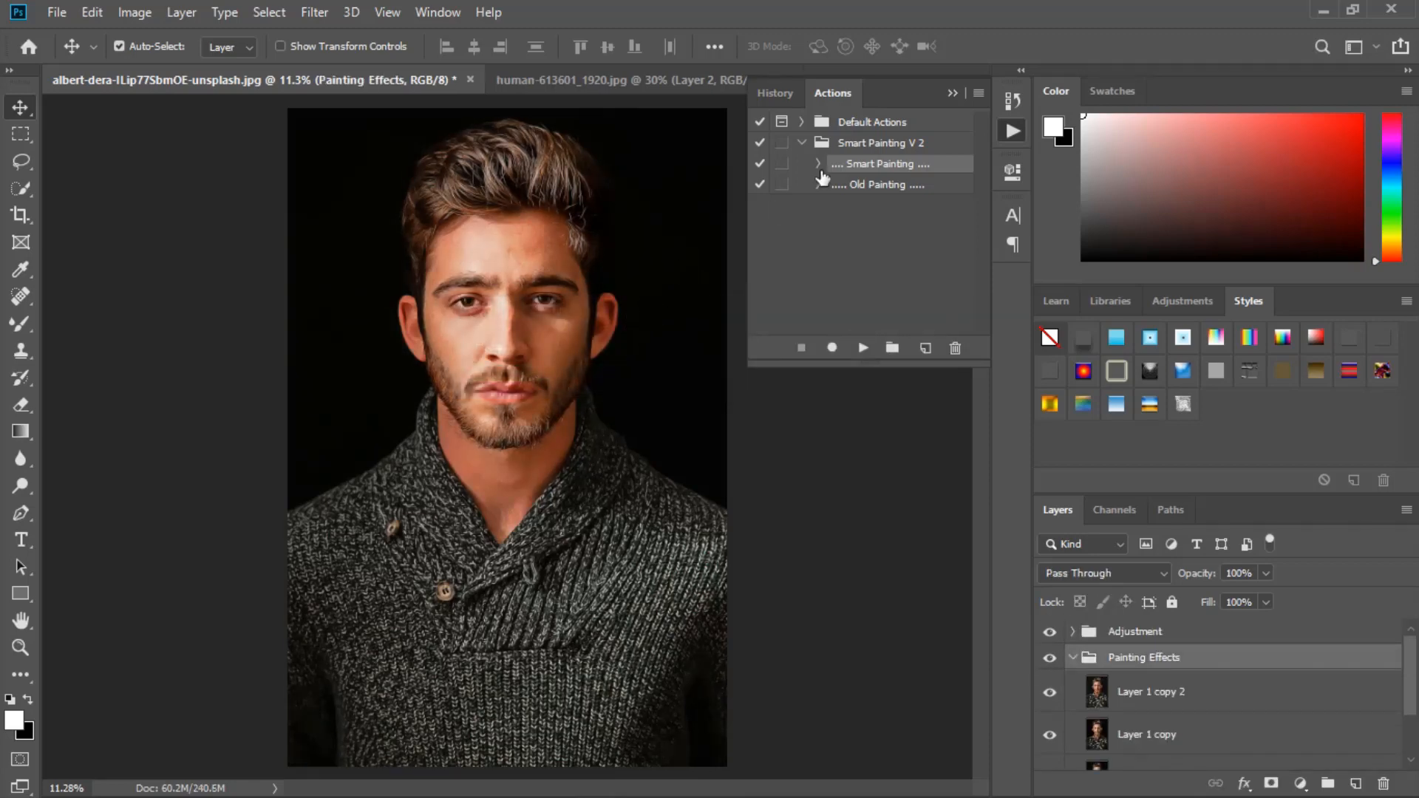
pyautogui.click(953, 93)
# - Examine the painted face and hair up close, comparing the Adjustment and Painting Effects groups hidden and shown
pyautogui.scroll(1, 565, 479)
pyautogui.scroll(5, 534, 246)
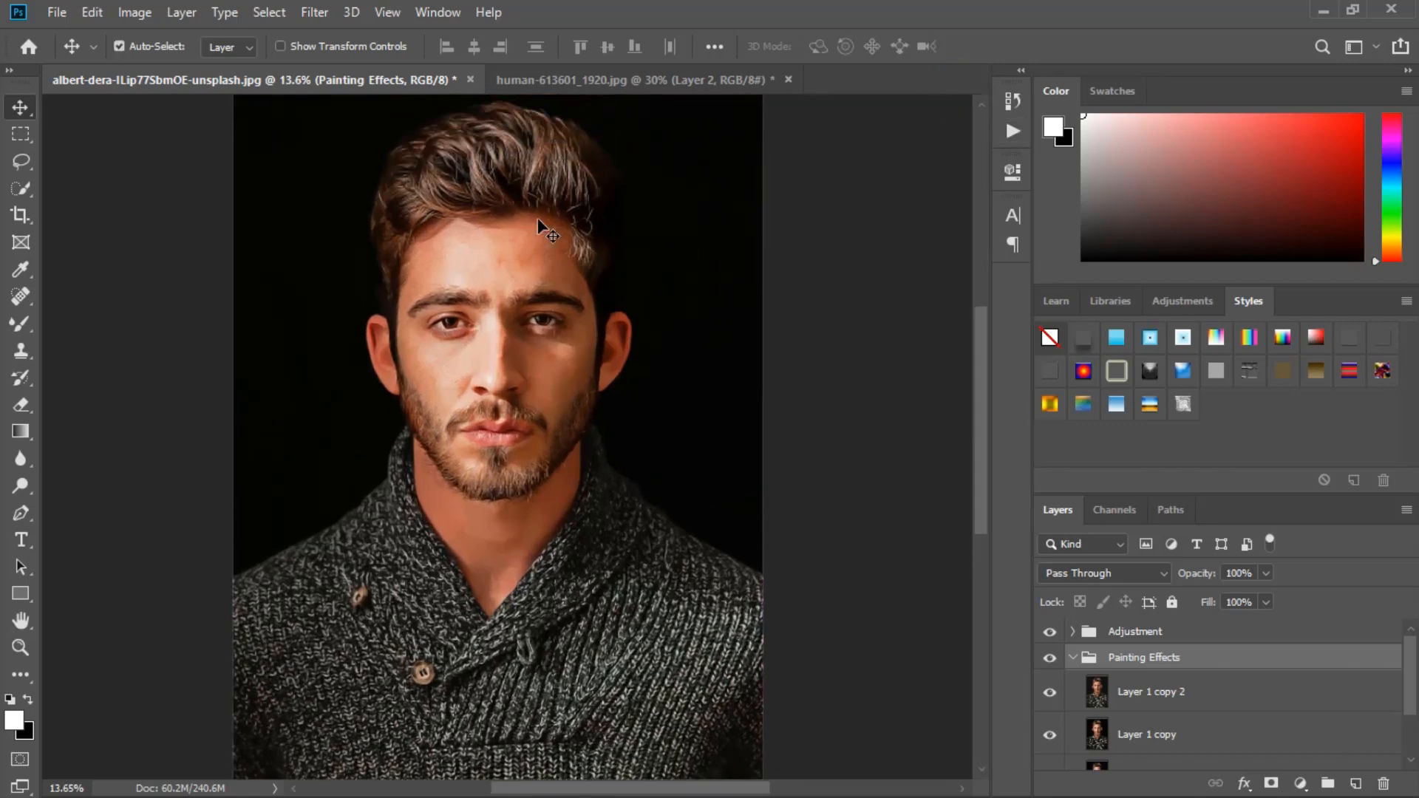
pyautogui.scroll(-2, 534, 246)
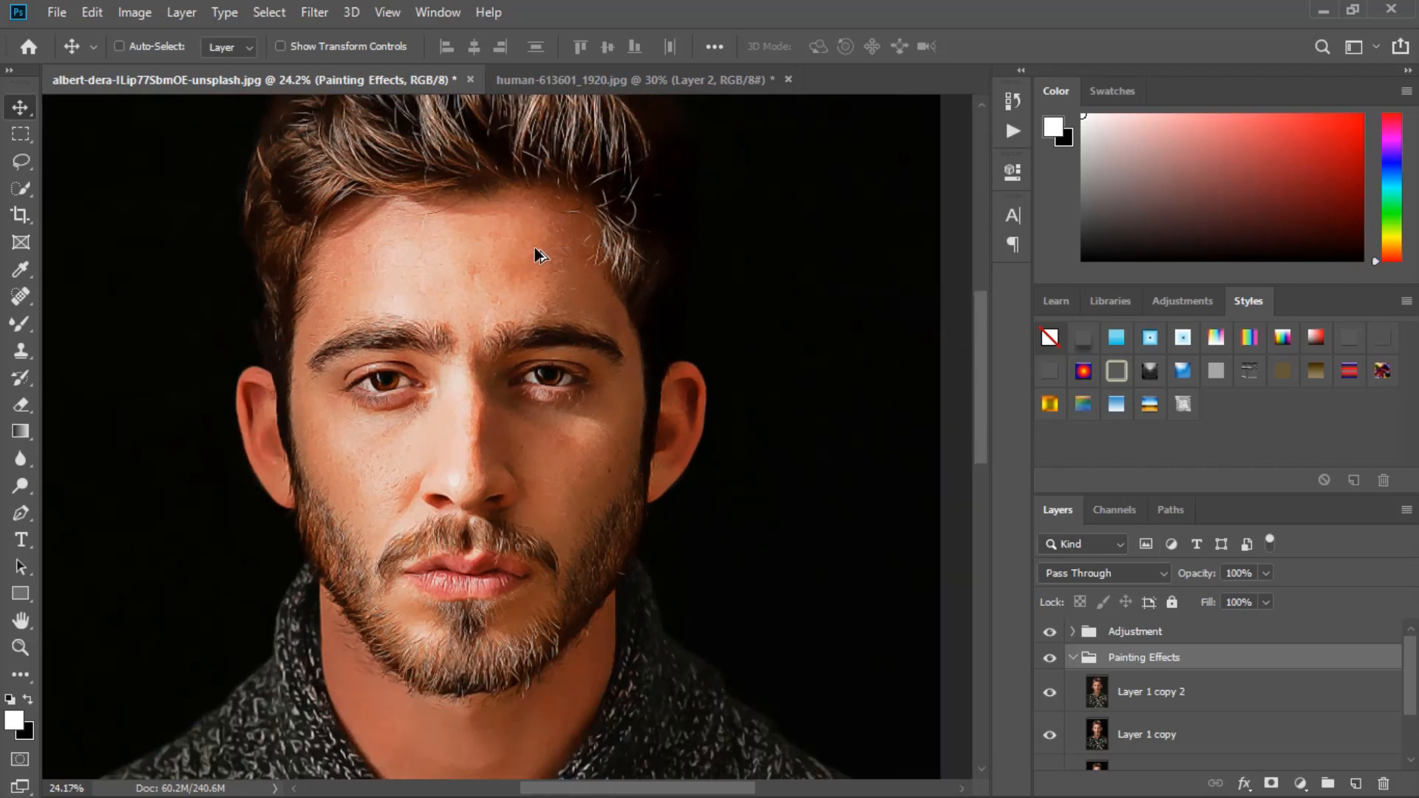
pyautogui.scroll(1, 534, 247)
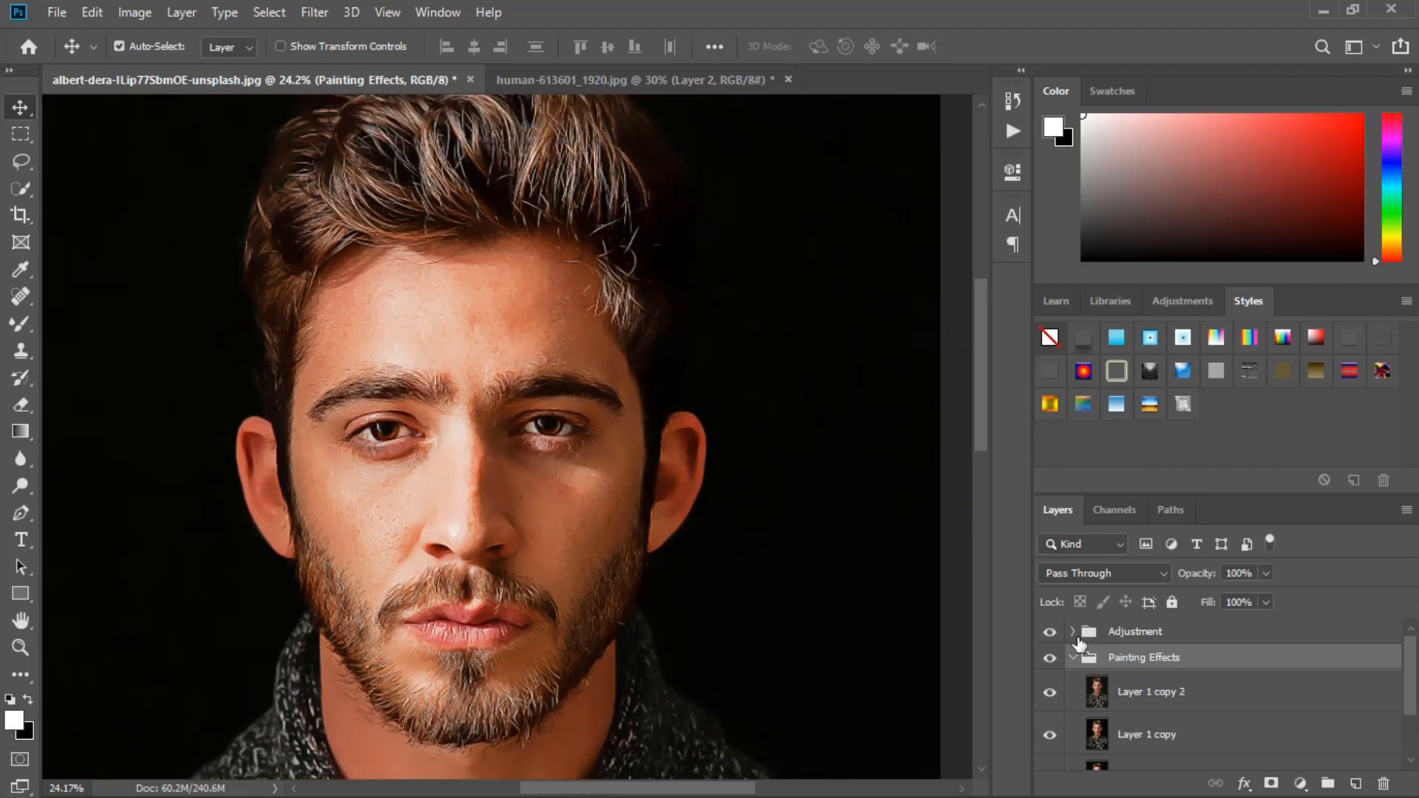
pyautogui.click(1050, 636)
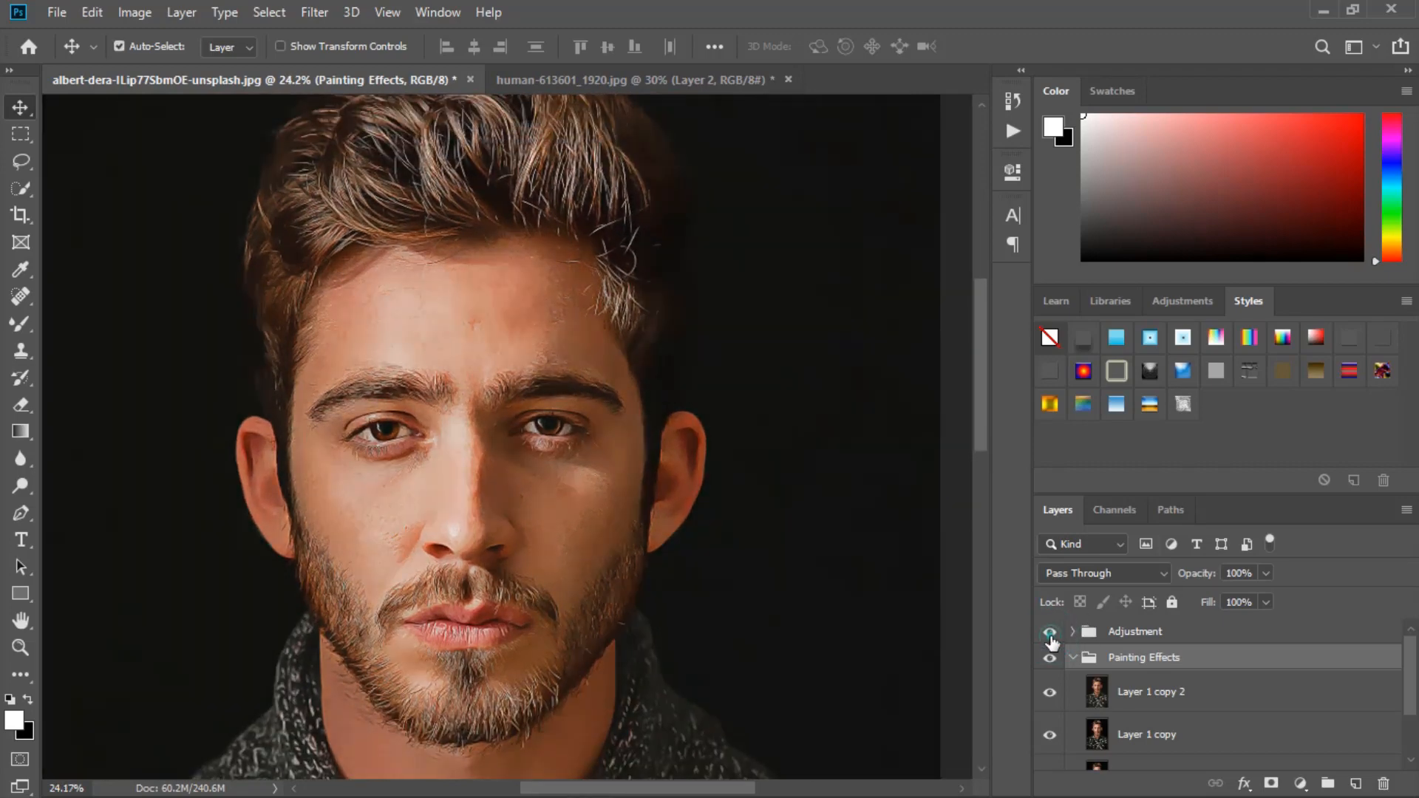
pyautogui.click(1050, 636)
pyautogui.click(1050, 661)
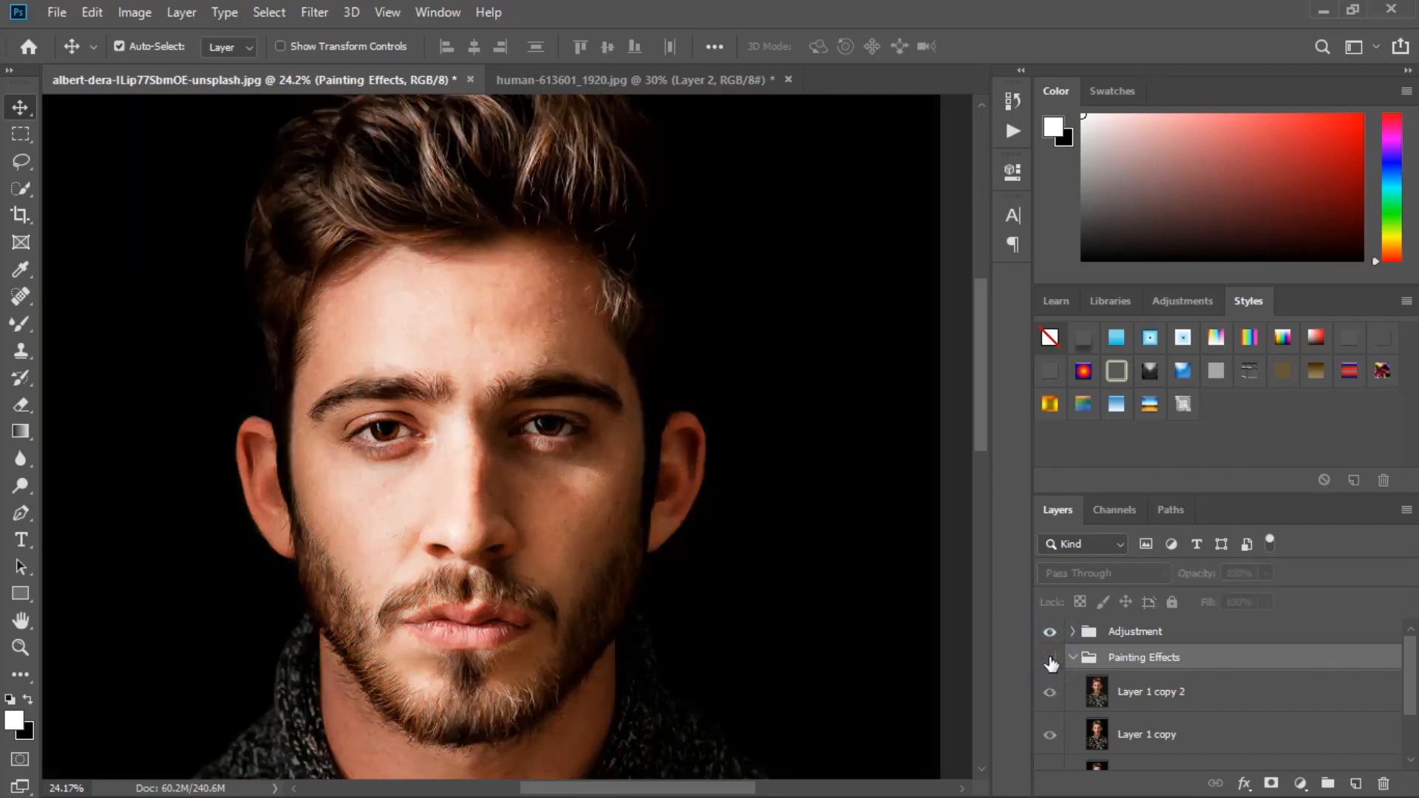
pyautogui.click(1050, 662)
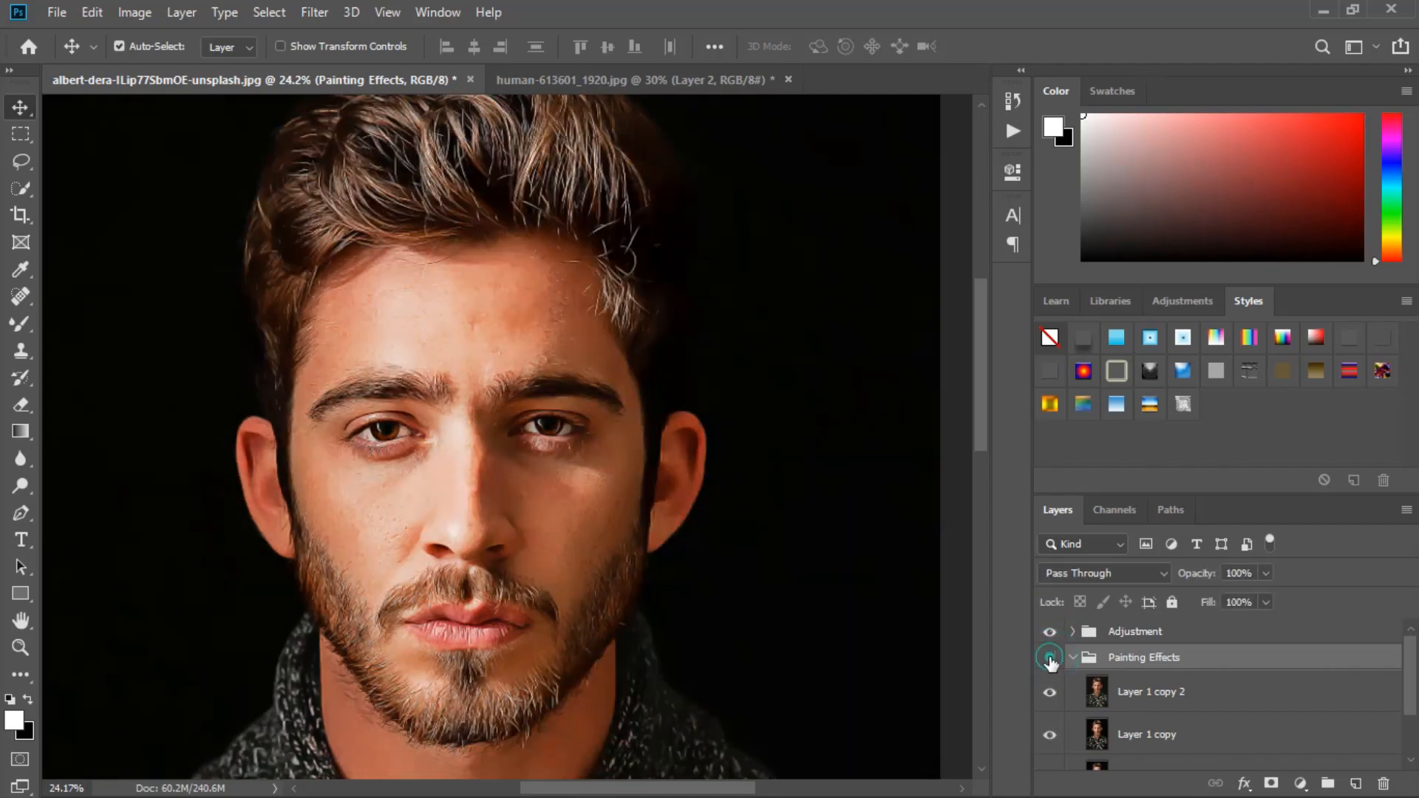
pyautogui.click(1050, 661)
pyautogui.click(1050, 661)
pyautogui.hotkey('ctrl', '-')
pyautogui.hotkey('ctrl', '-')
pyautogui.hotkey('ctrl', '0')
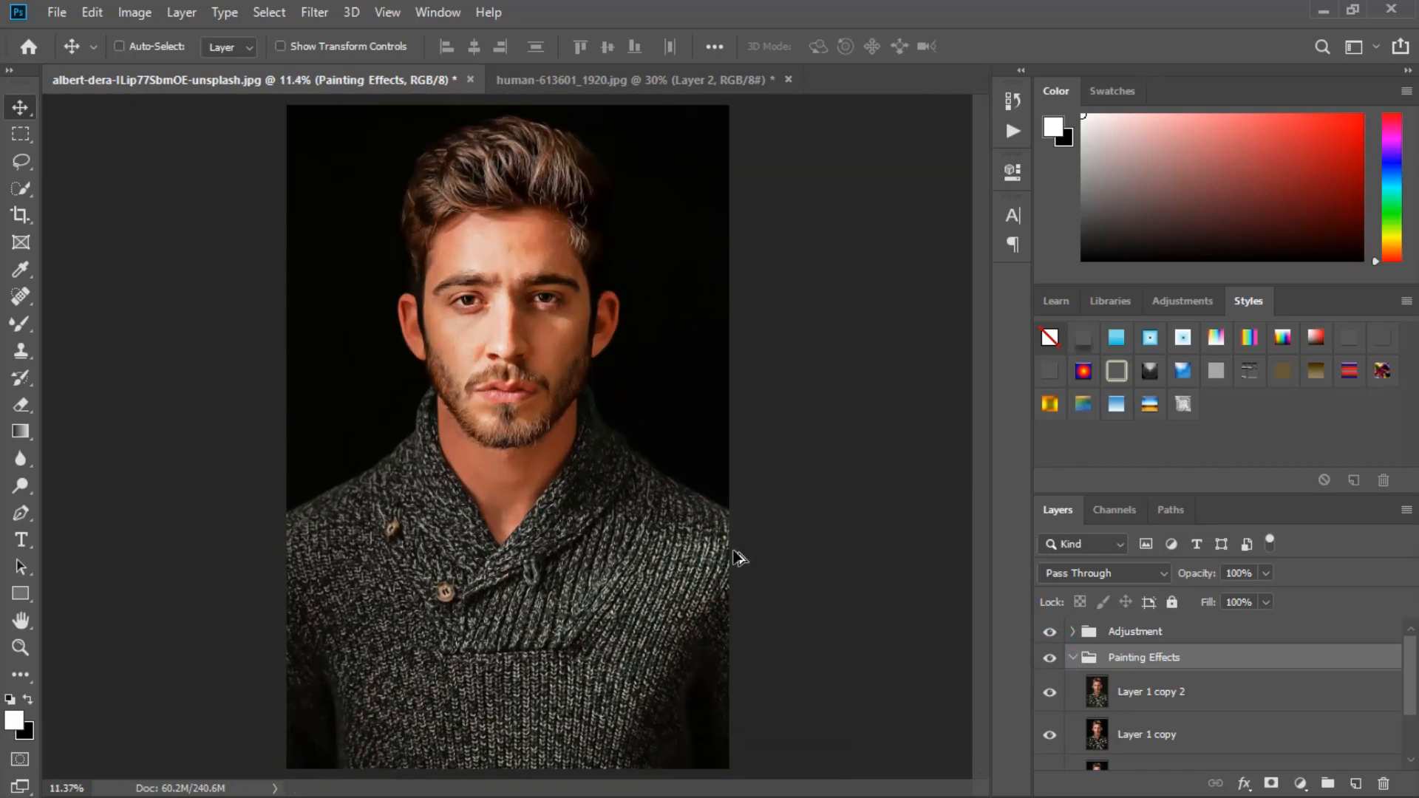
# - Collapse the Painting Effects group and compare the full sweater portrait with both groups hidden and shown
pyautogui.click(1072, 658)
pyautogui.click(1050, 659)
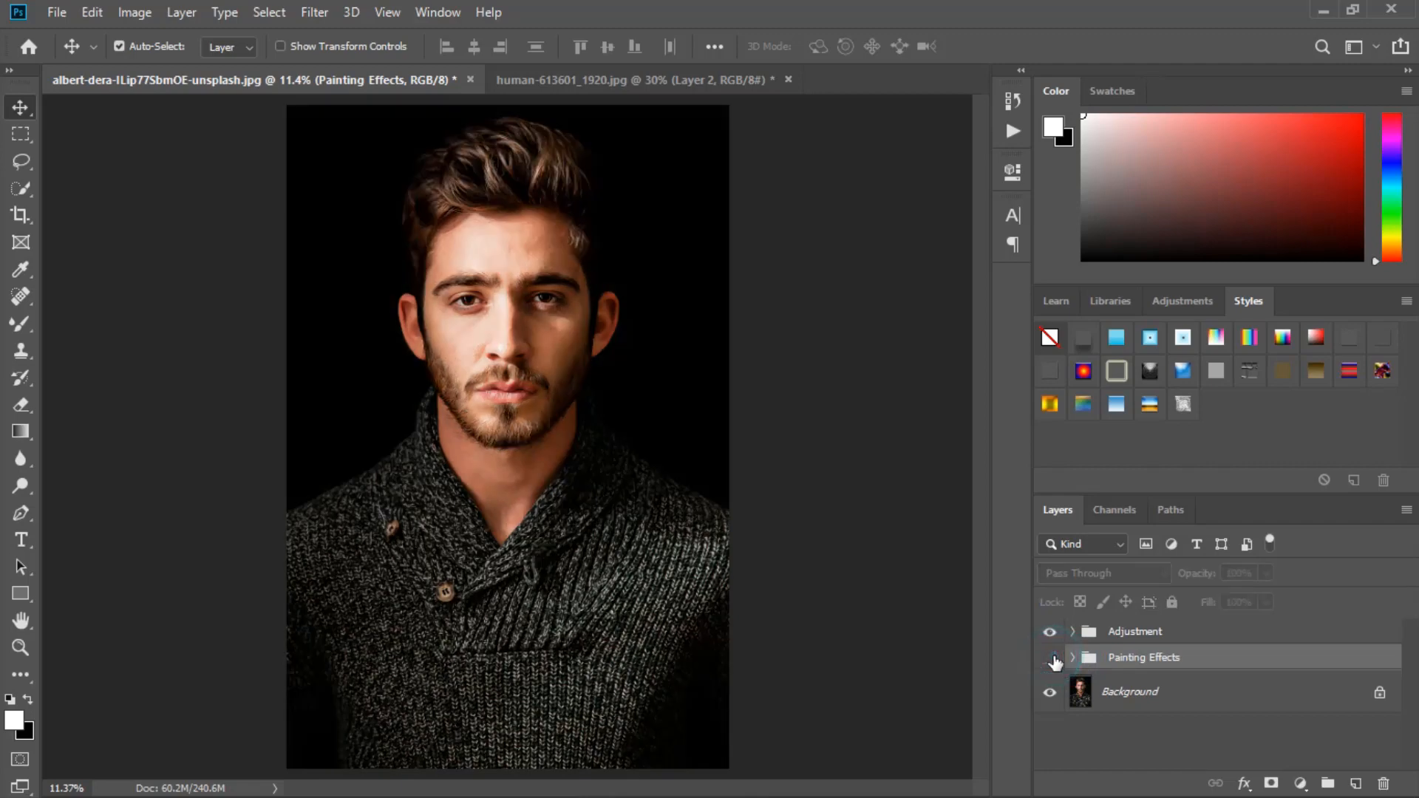
pyautogui.click(1050, 633)
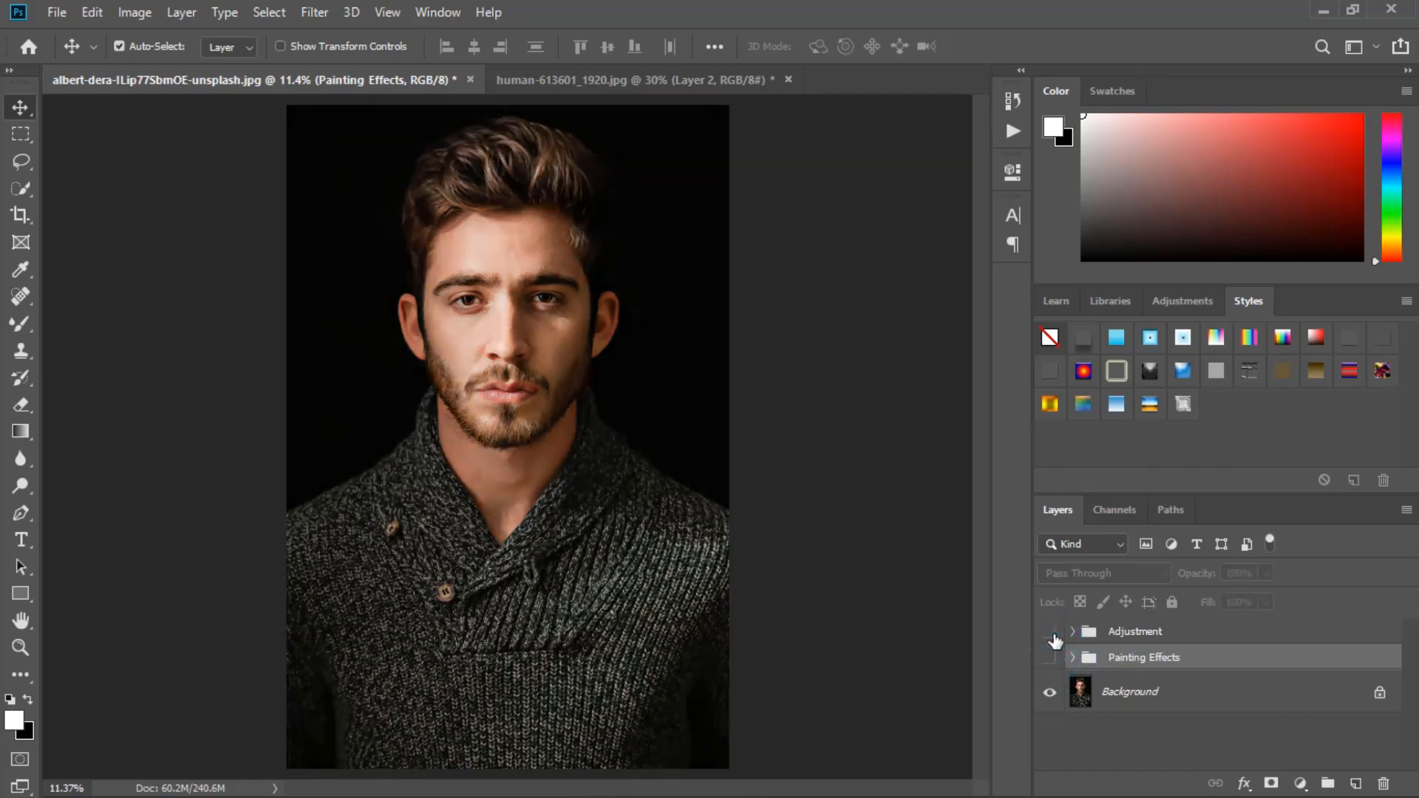
pyautogui.click(1050, 632)
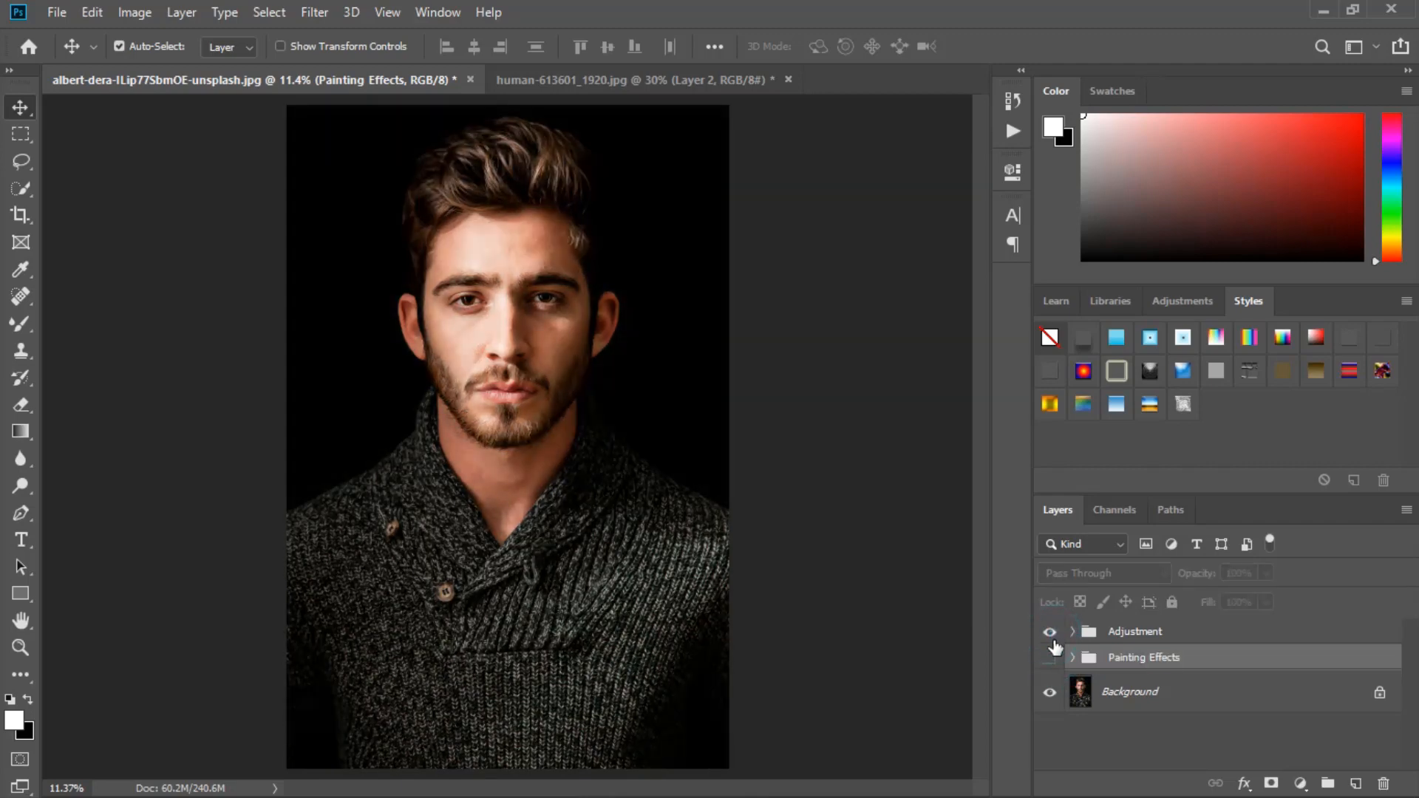
pyautogui.click(1050, 659)
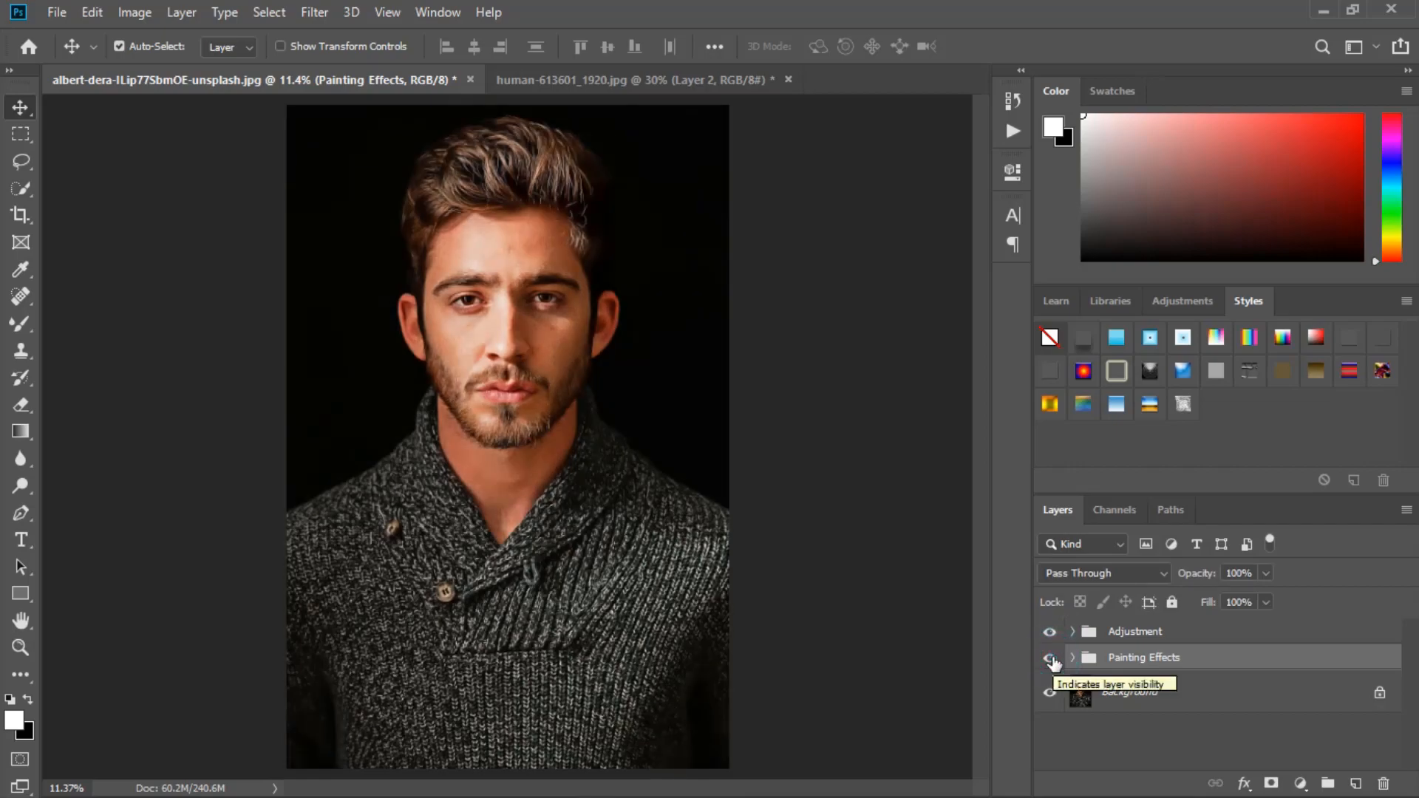